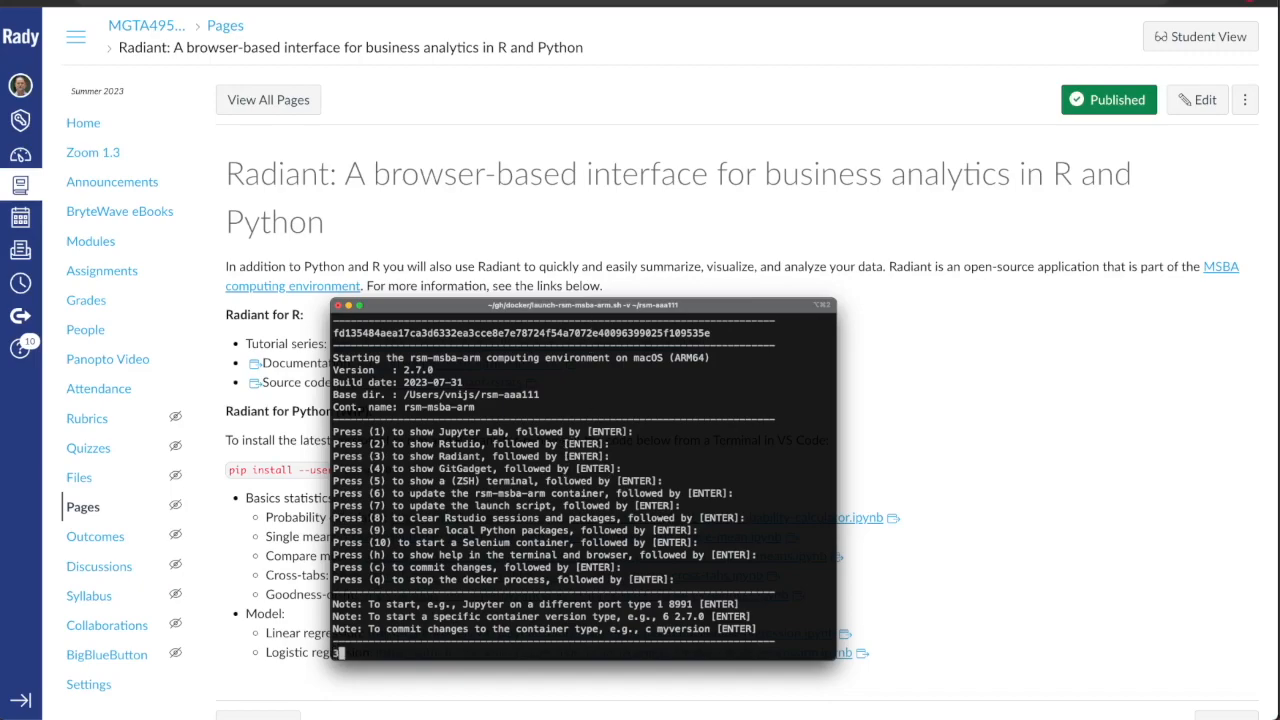
Launch Radiant with option 3 of the container menu in the terminal and move the terminal window out of the way.
text(3)
key(Return)
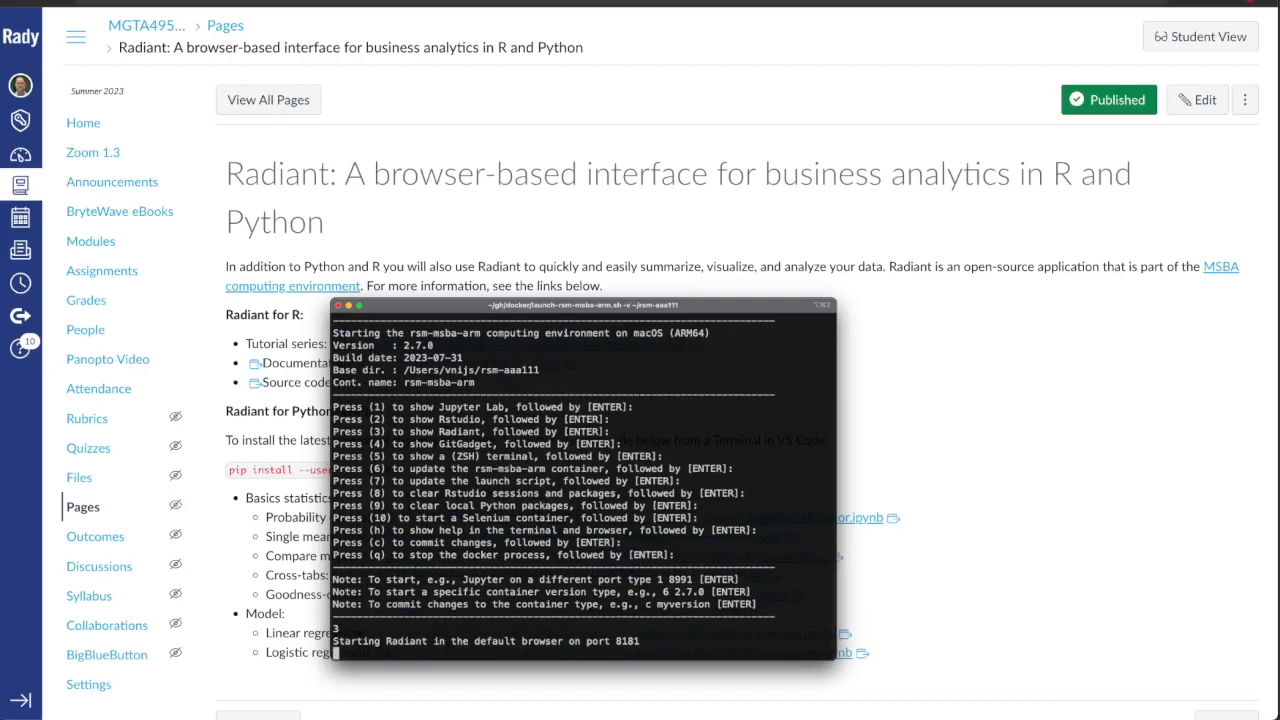
drag(708, 305, 668, 718)
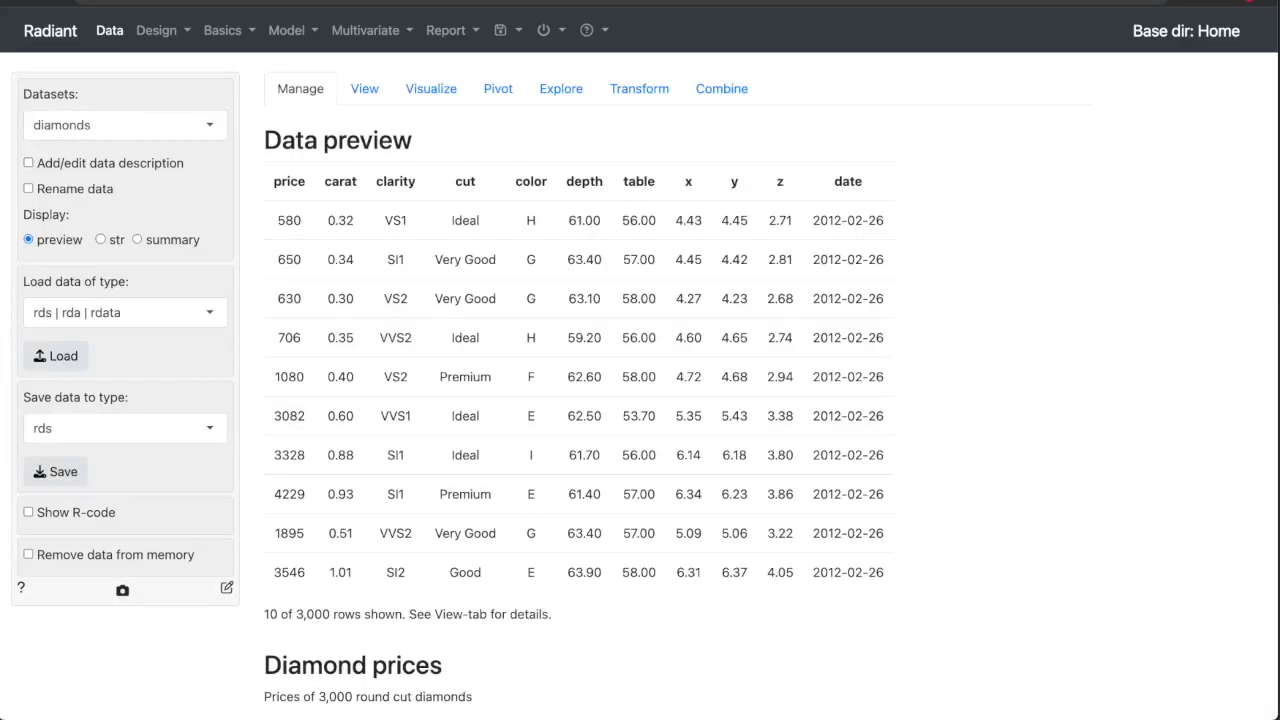
Open the Probability calculator and choose the Binomial distribution.
click(226, 33)
click(245, 108)
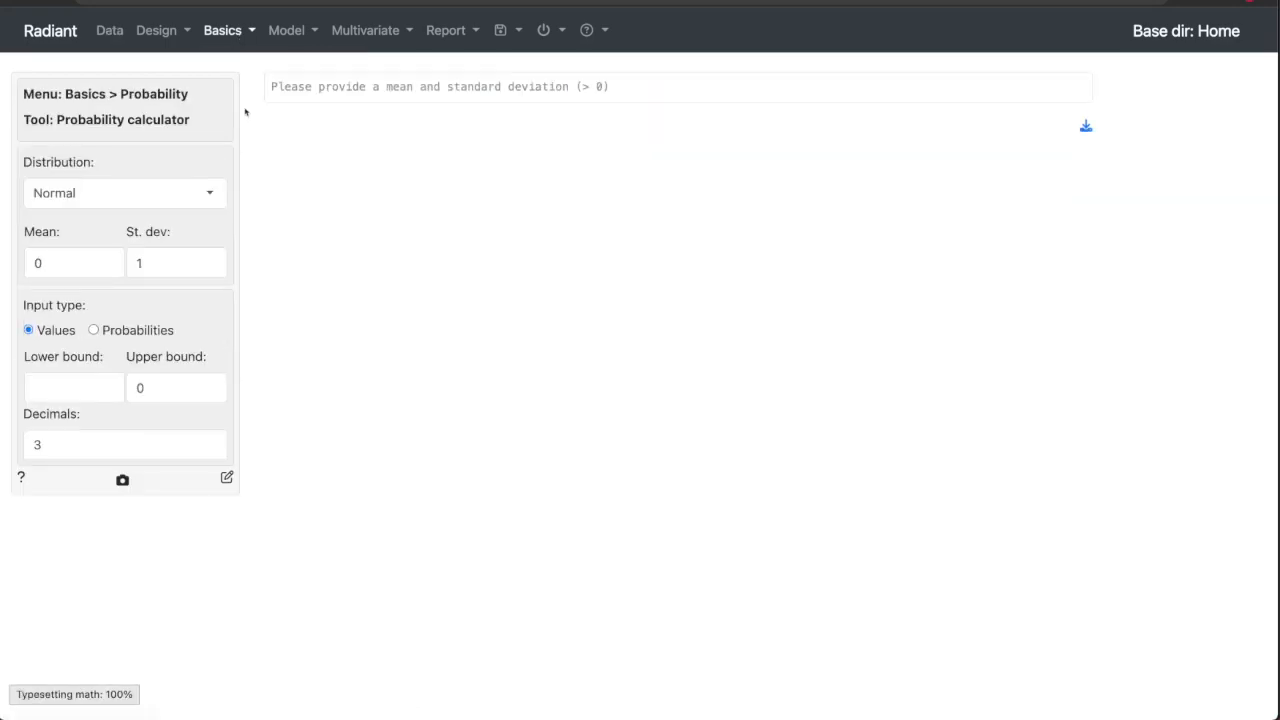
click(101, 200)
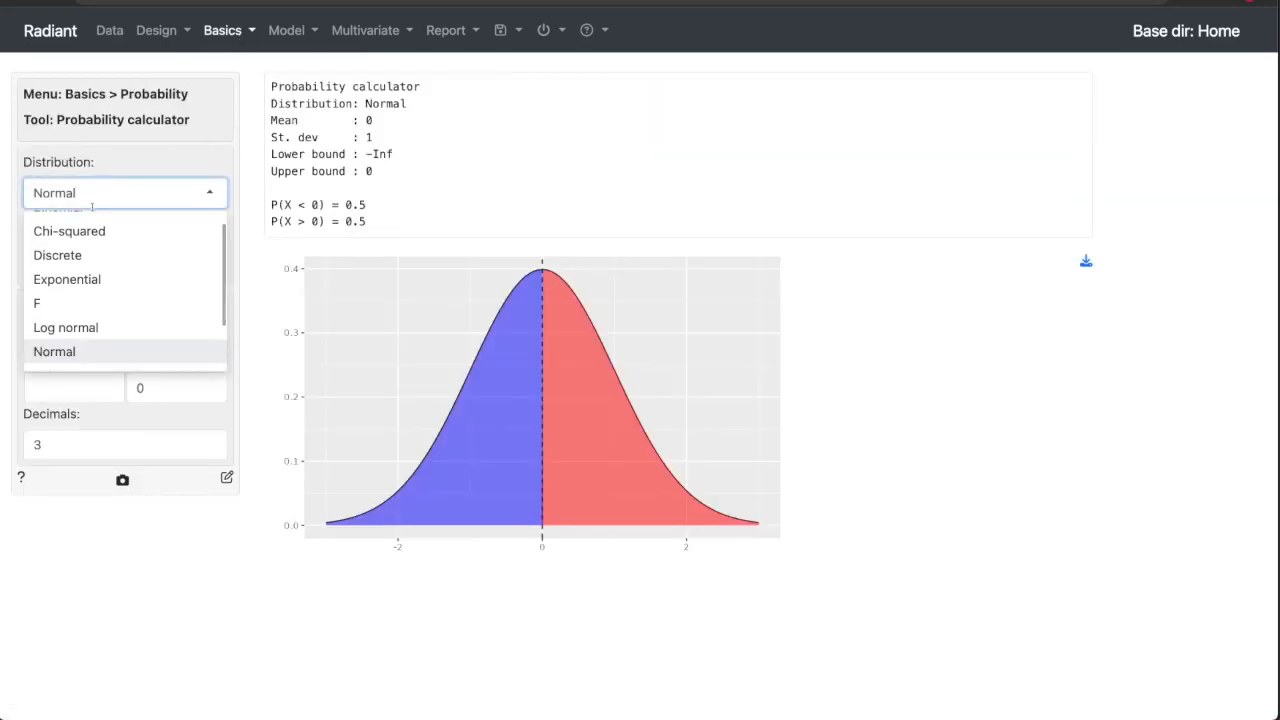
scroll(90, 260, up, 1)
click(80, 229)
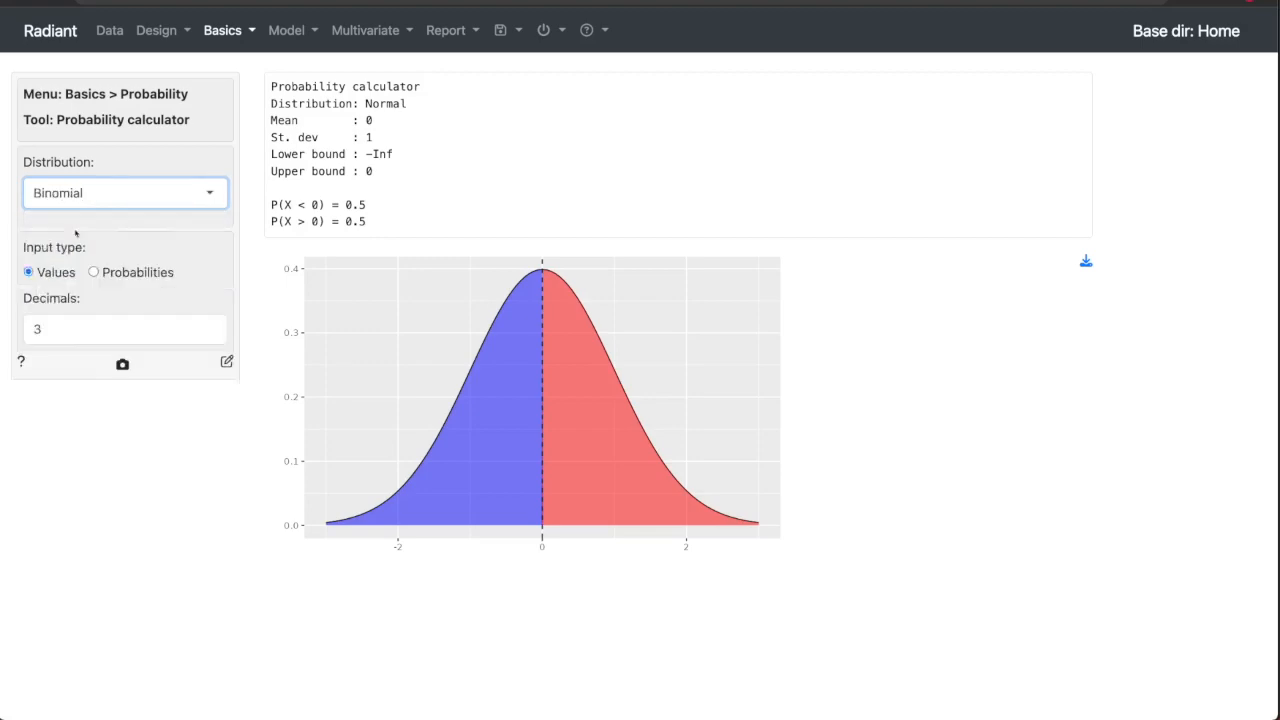
Set the binomial success probability p to 0.05 and the number of trials n to 100.
click(60, 262)
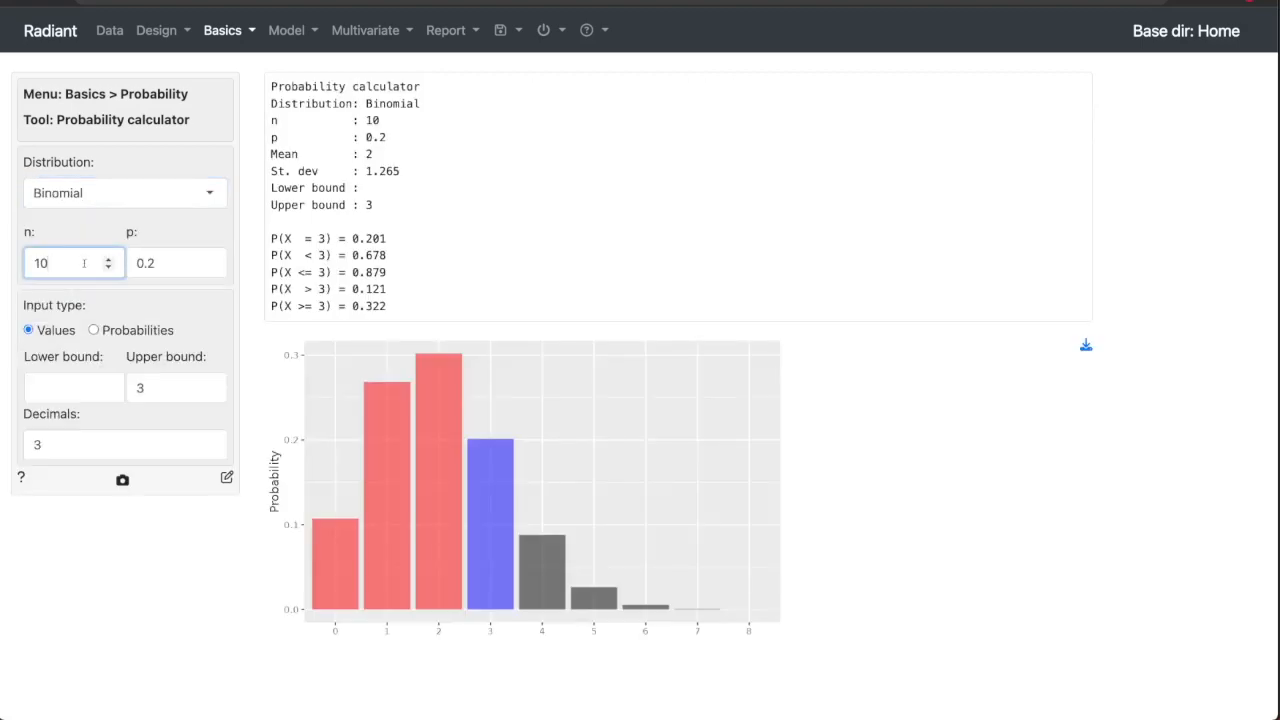
click(153, 263)
key(BackSpace)
text(05)
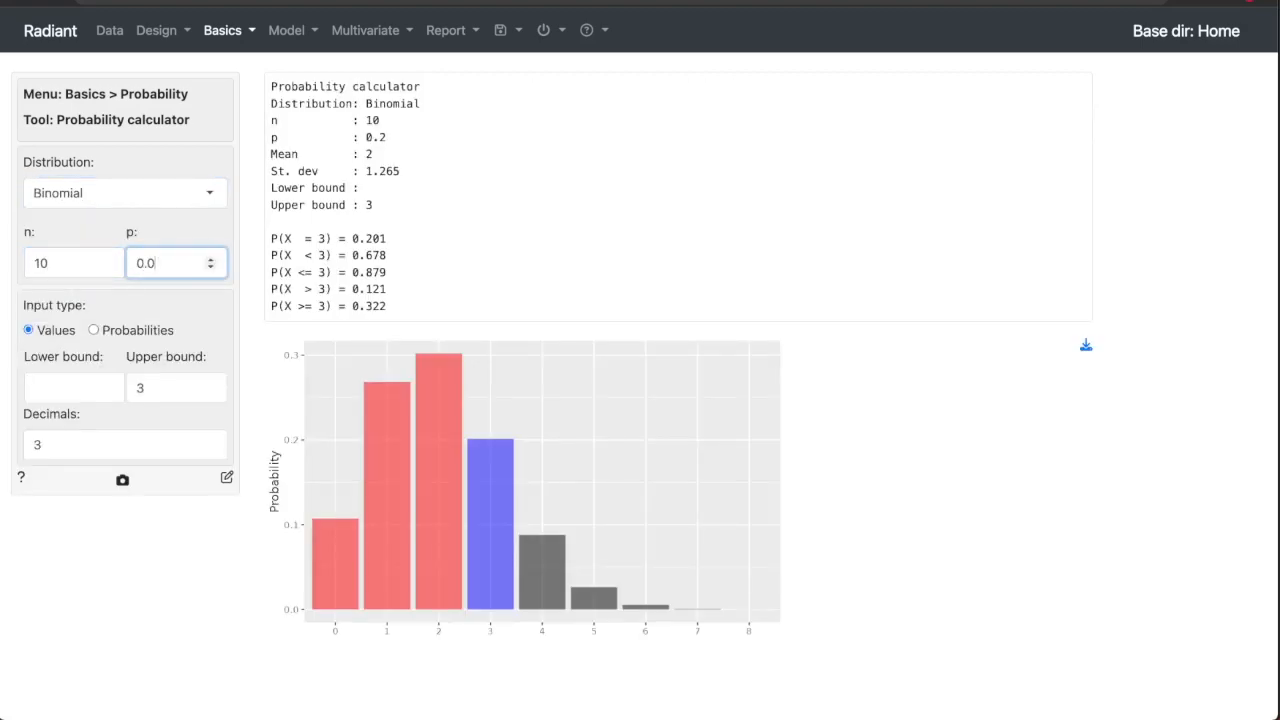
click(65, 260)
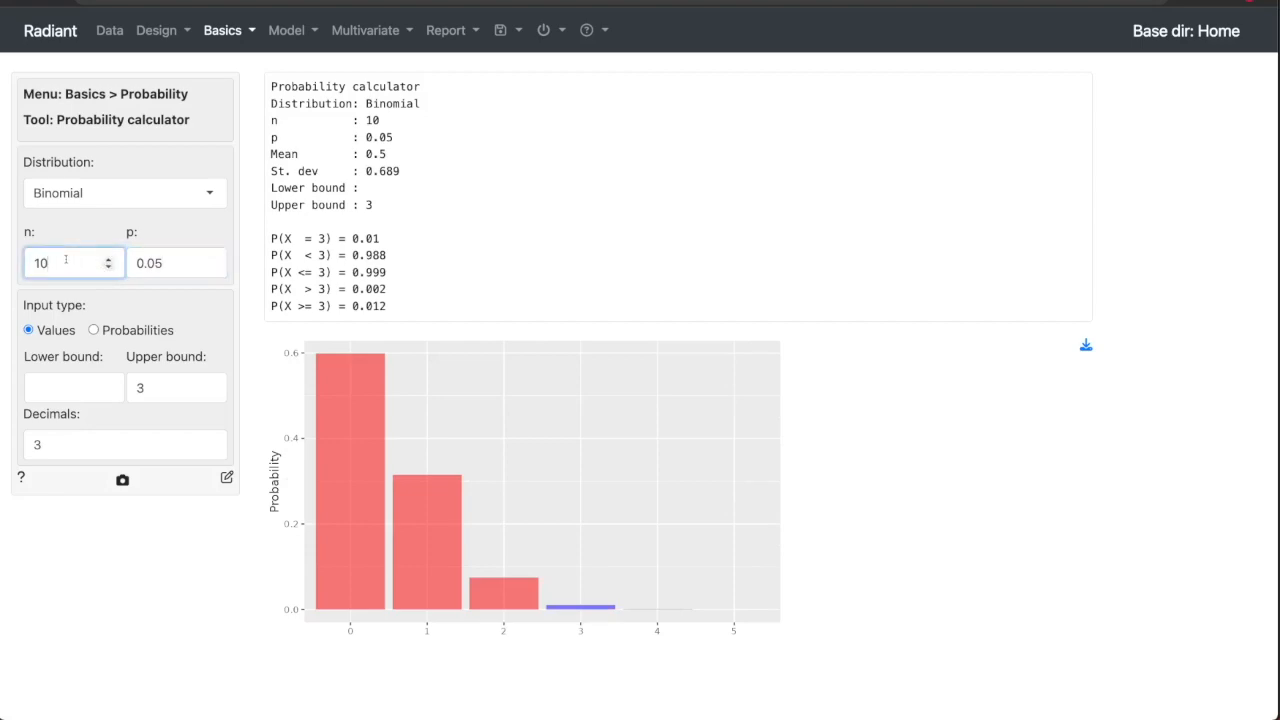
text(0)
Clear the upper bound and set the lower bound to 2.
click(140, 388)
key(BackSpace)
click(58, 390)
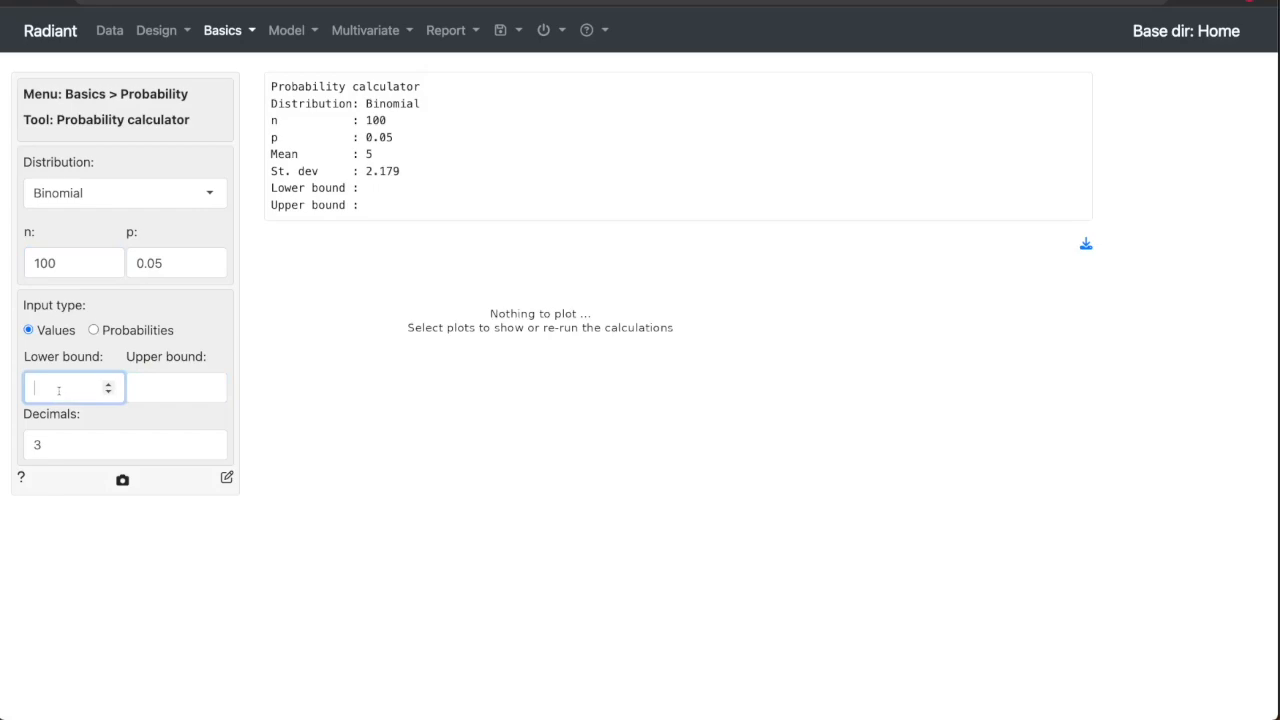
text(2)
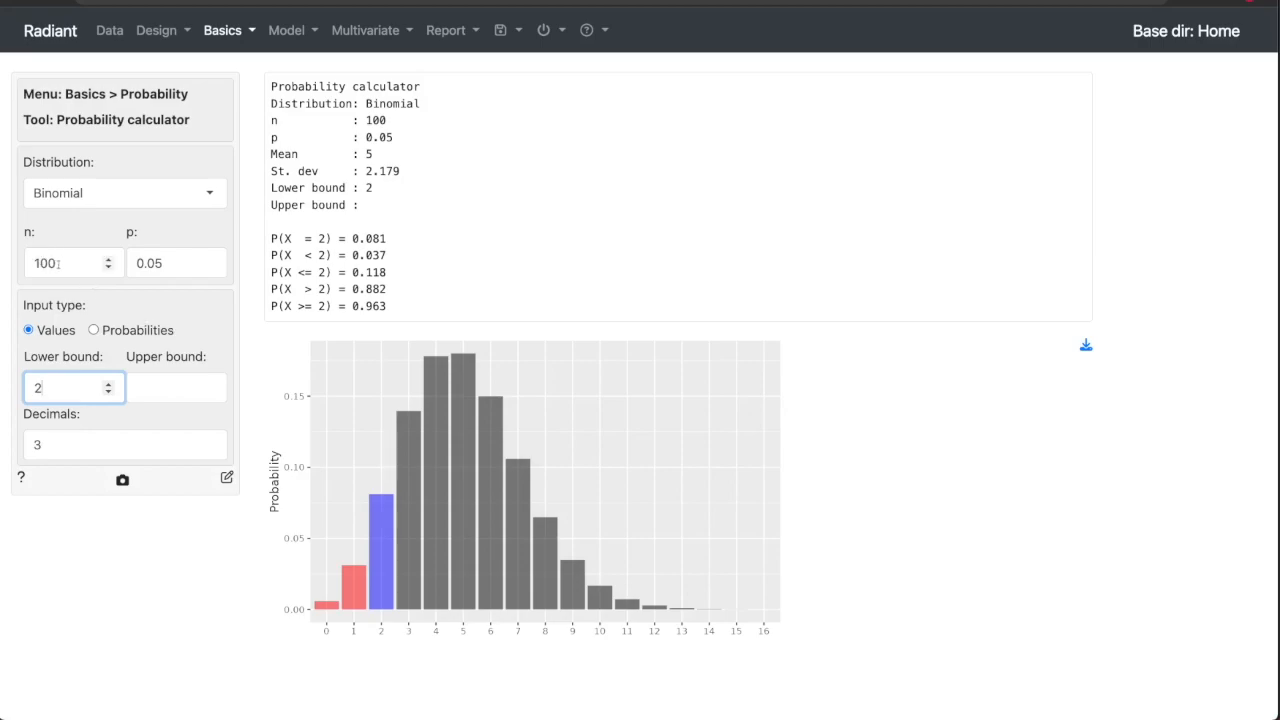
Lower the number of trials n one at a time to 93.
click(58, 263)
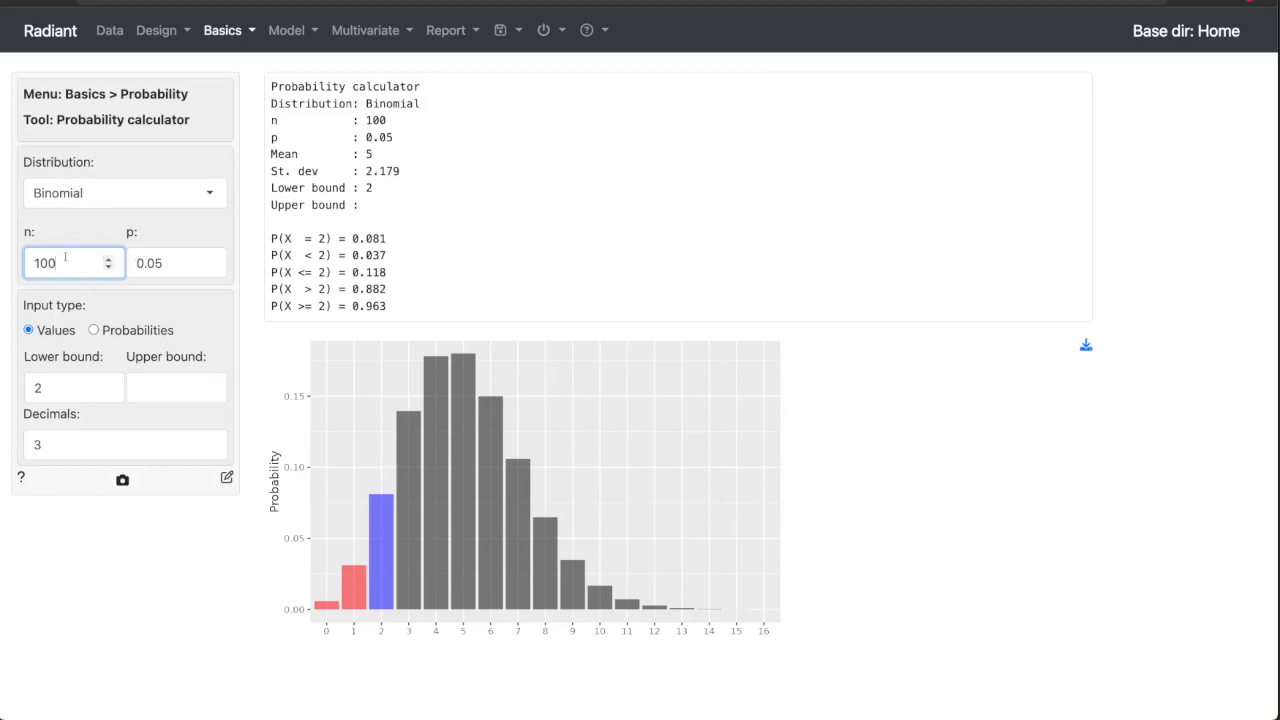
click(108, 267)
click(108, 267)
click(108, 267)
click(108, 267)
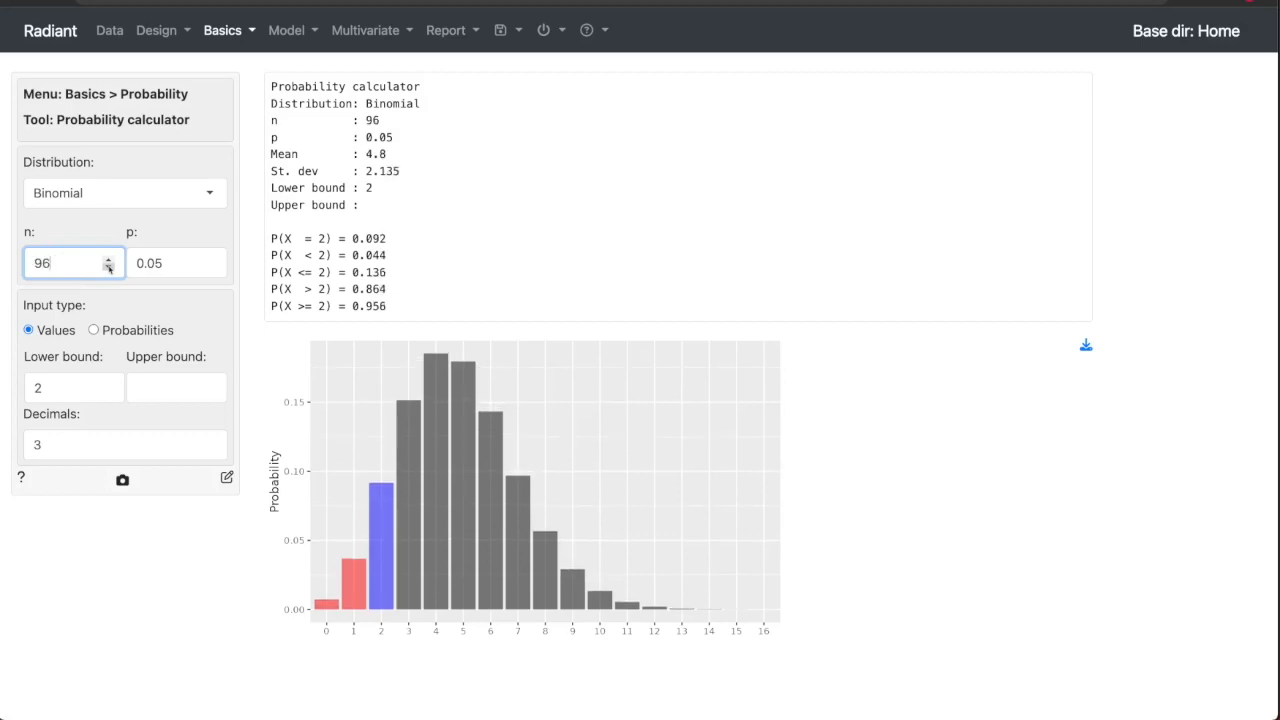
click(108, 267)
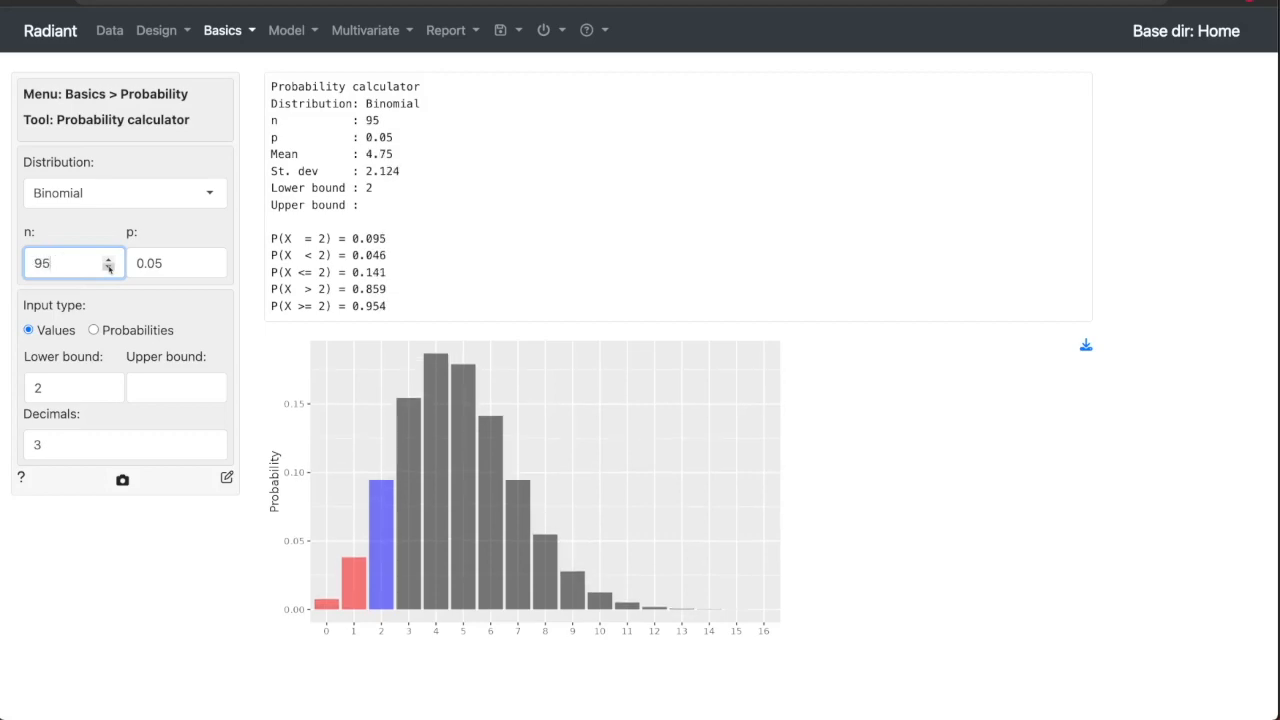
click(108, 267)
click(108, 267)
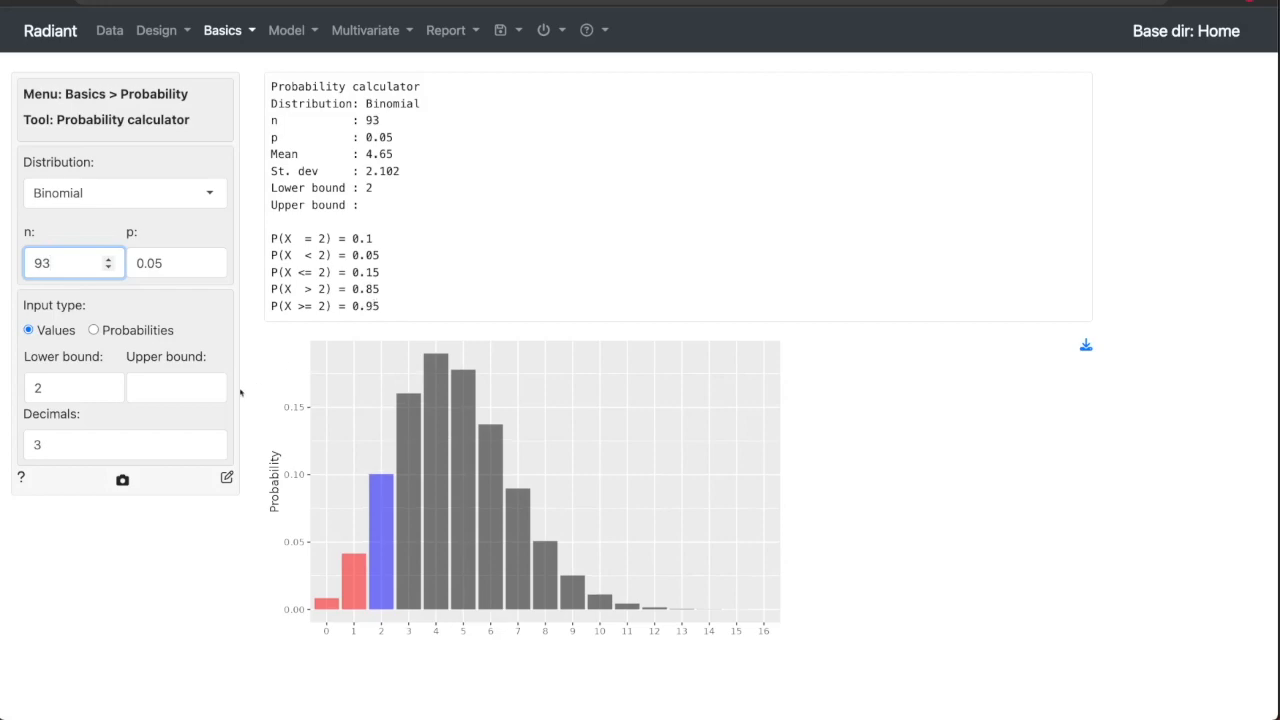
Increase the number of decimals in the calculator output to 6.
click(211, 441)
click(211, 441)
click(211, 441)
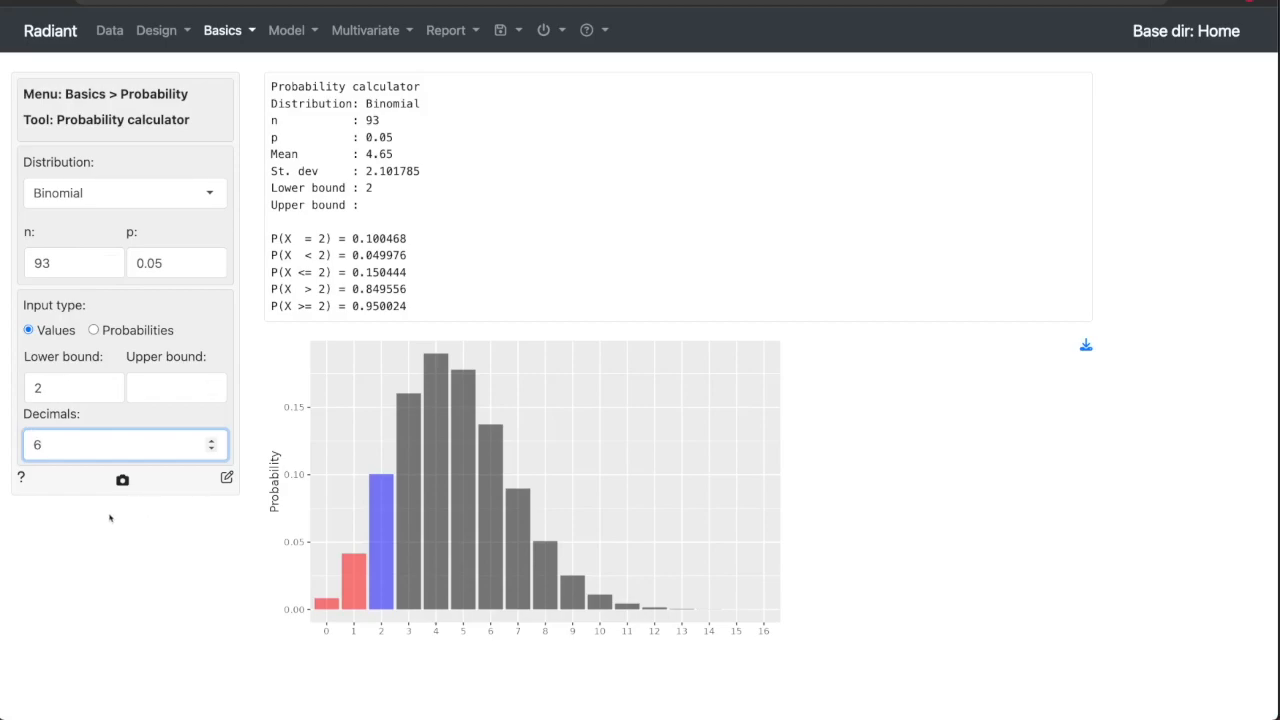
Stop the Radiant session and close the GitHub notebook page to return to the course page.
click(546, 30)
click(571, 73)
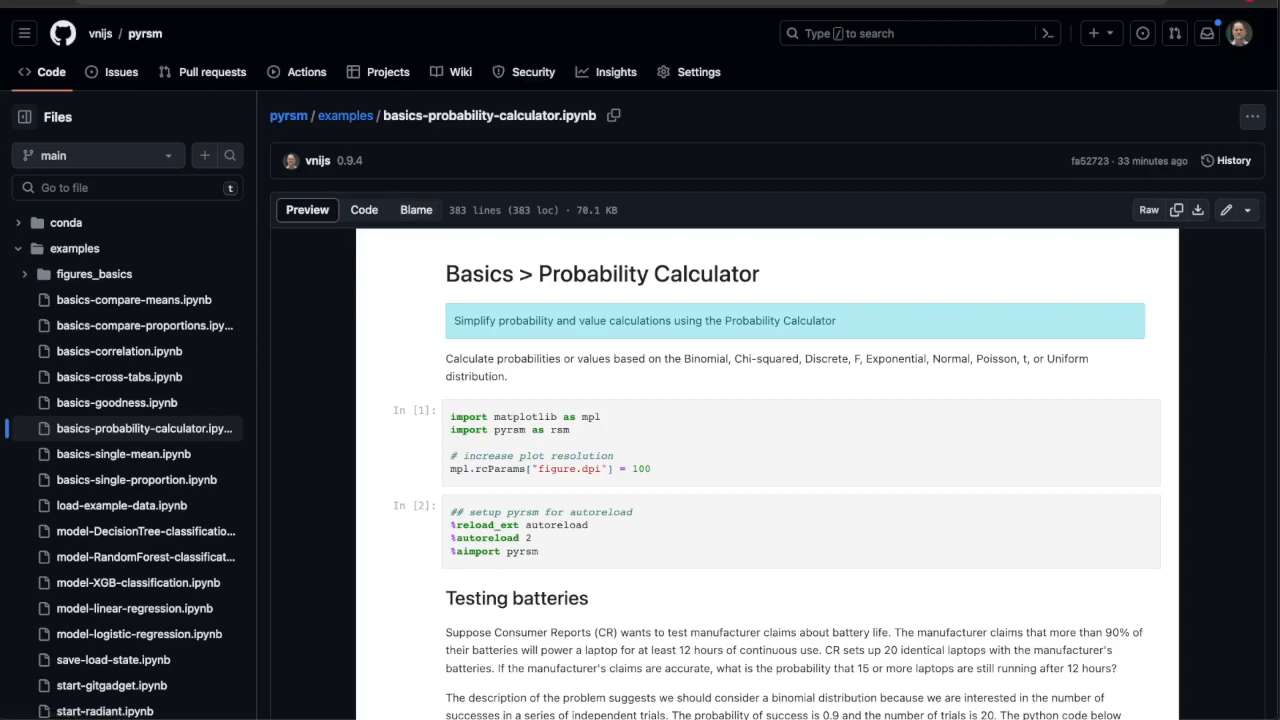
key(super+w)
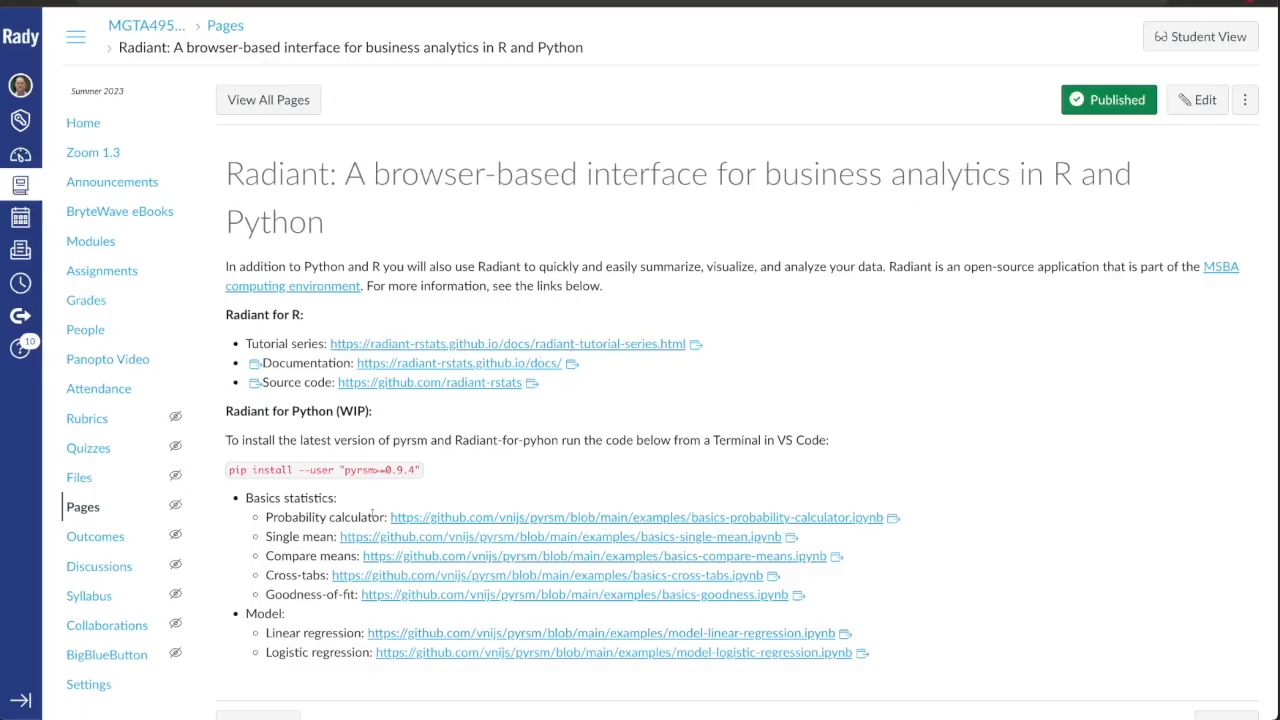
Copy the command pip install --user "pyrsm>=0.9.4" from the course page and switch to VS Code.
double_click(358, 469)
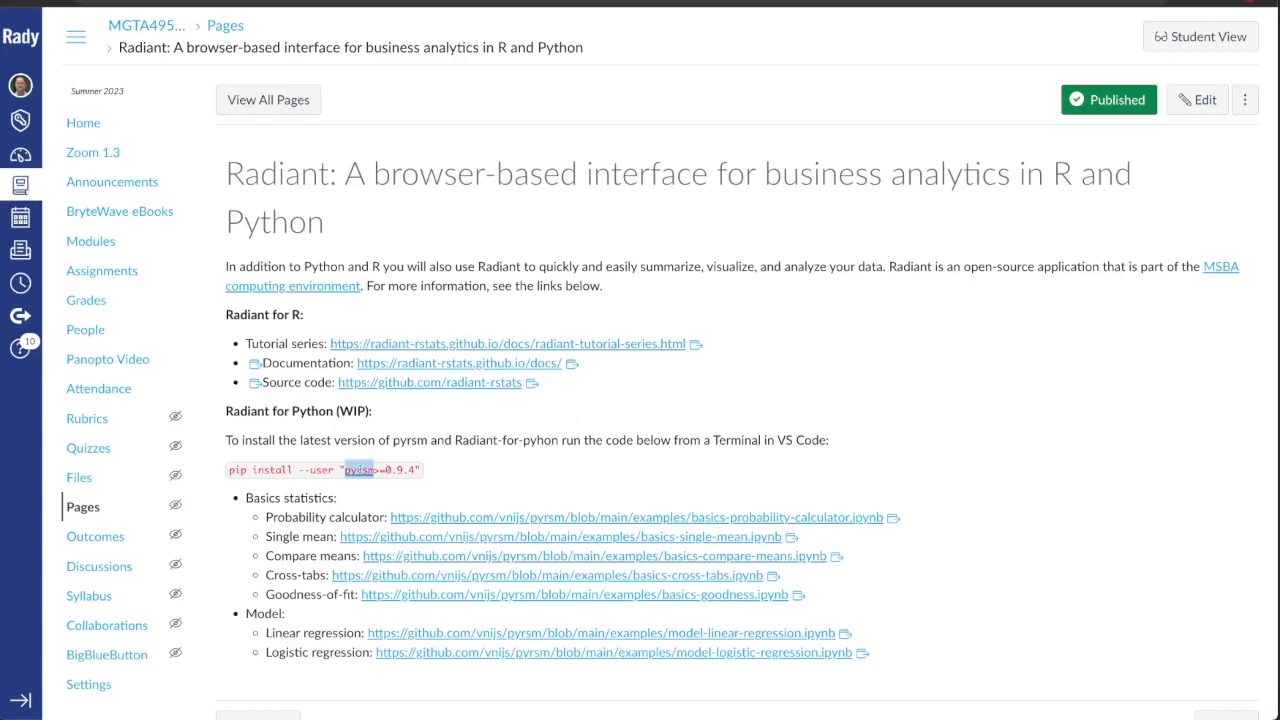
click(475, 464)
drag(418, 469, 231, 460)
key(super+c)
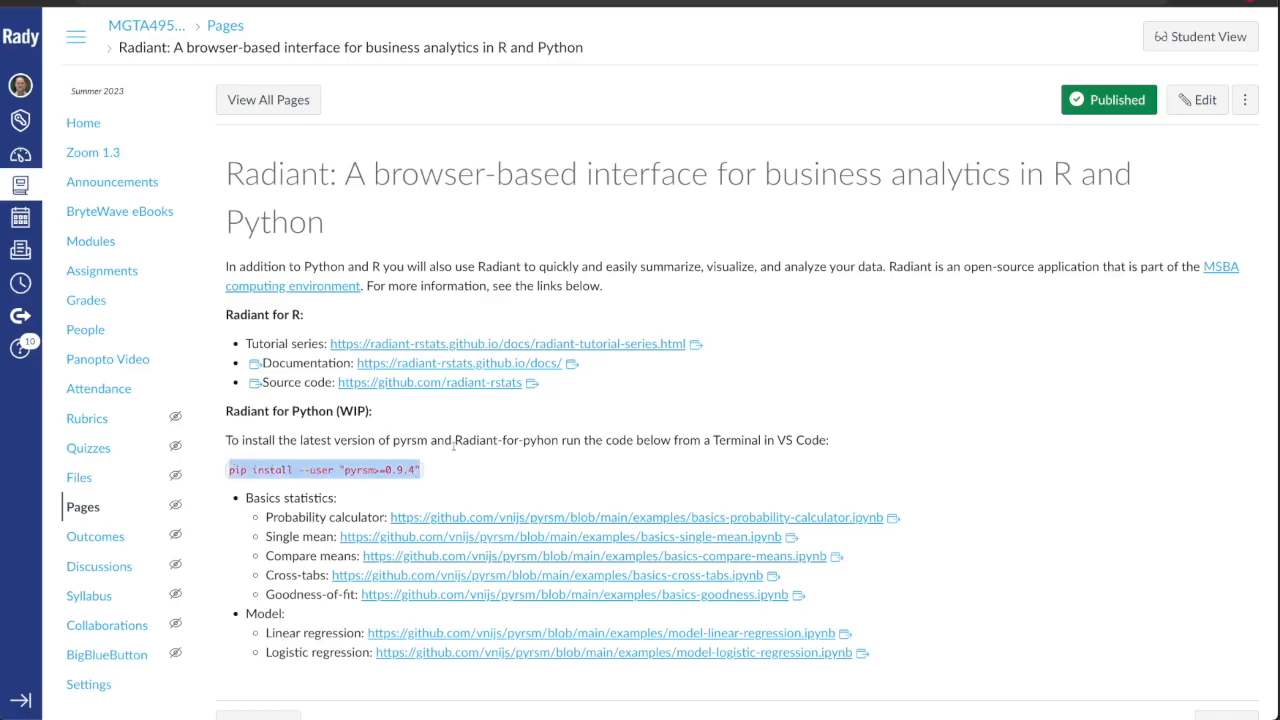
key(ctrl+Up)
click(1020, 388)
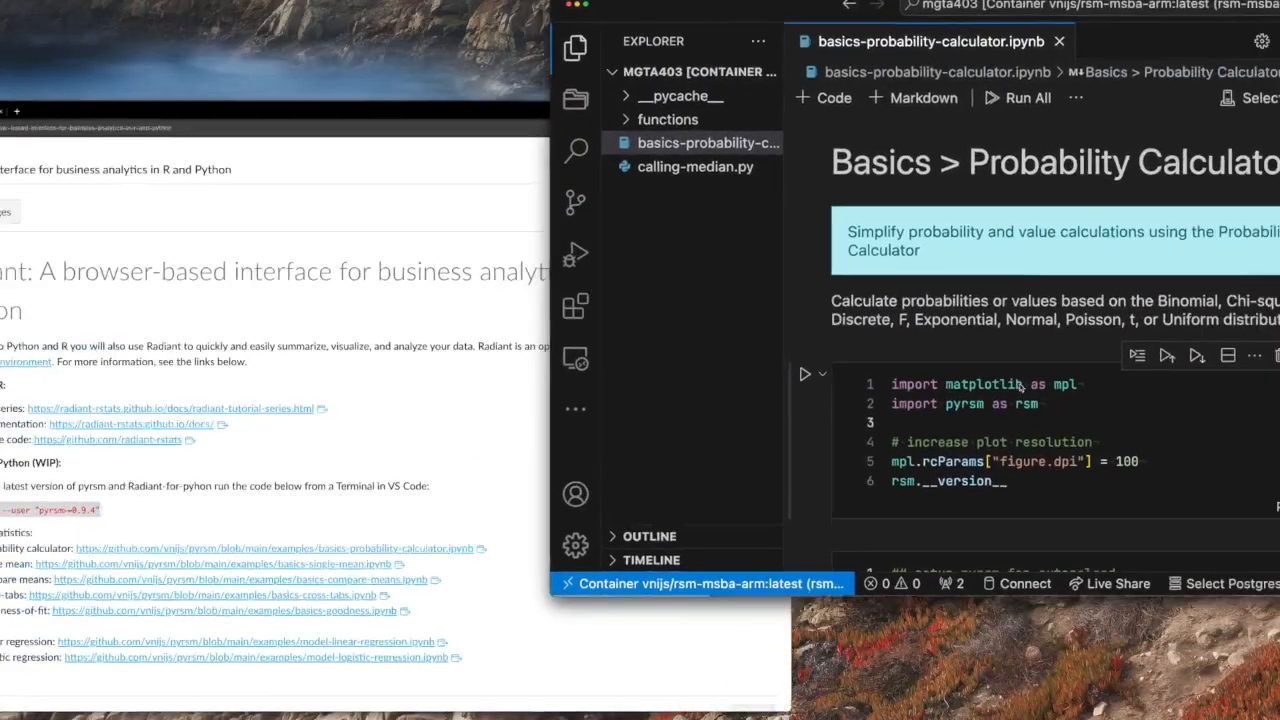
Close the open notebook, then run pip install --user "pyrsm>=0.9.4" in the widened terminal.
click(634, 30)
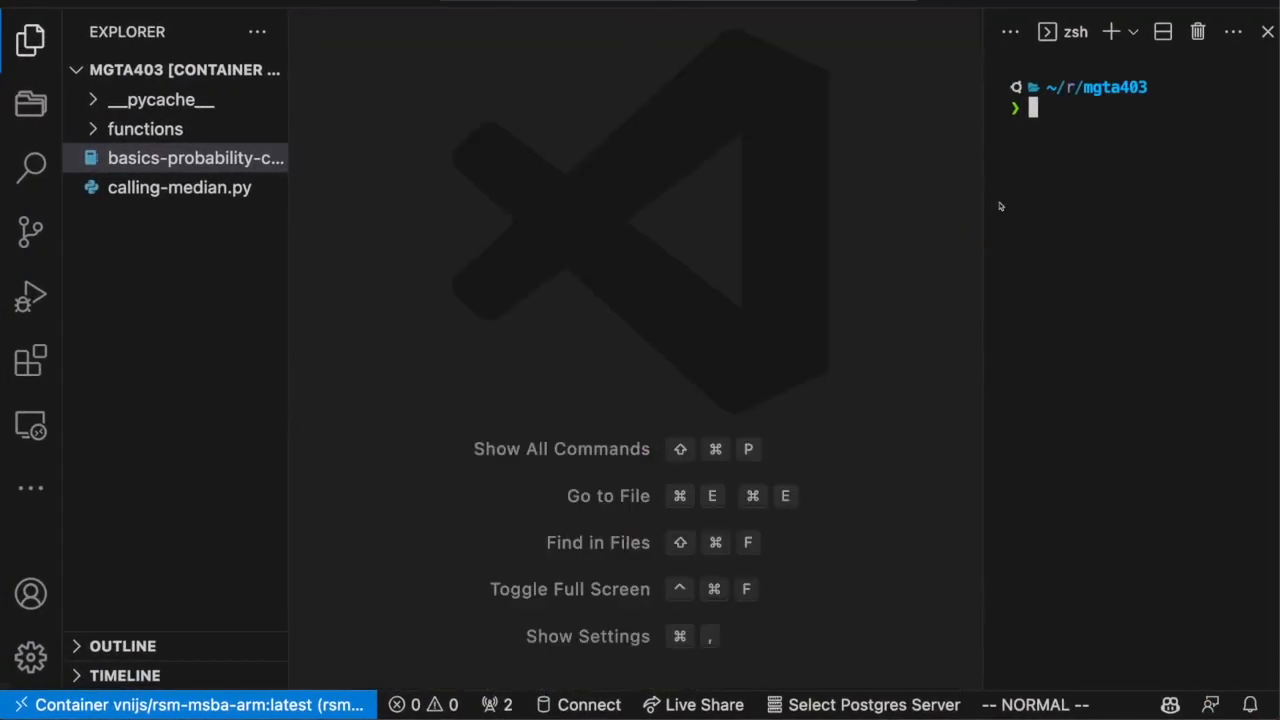
drag(982, 207, 801, 199)
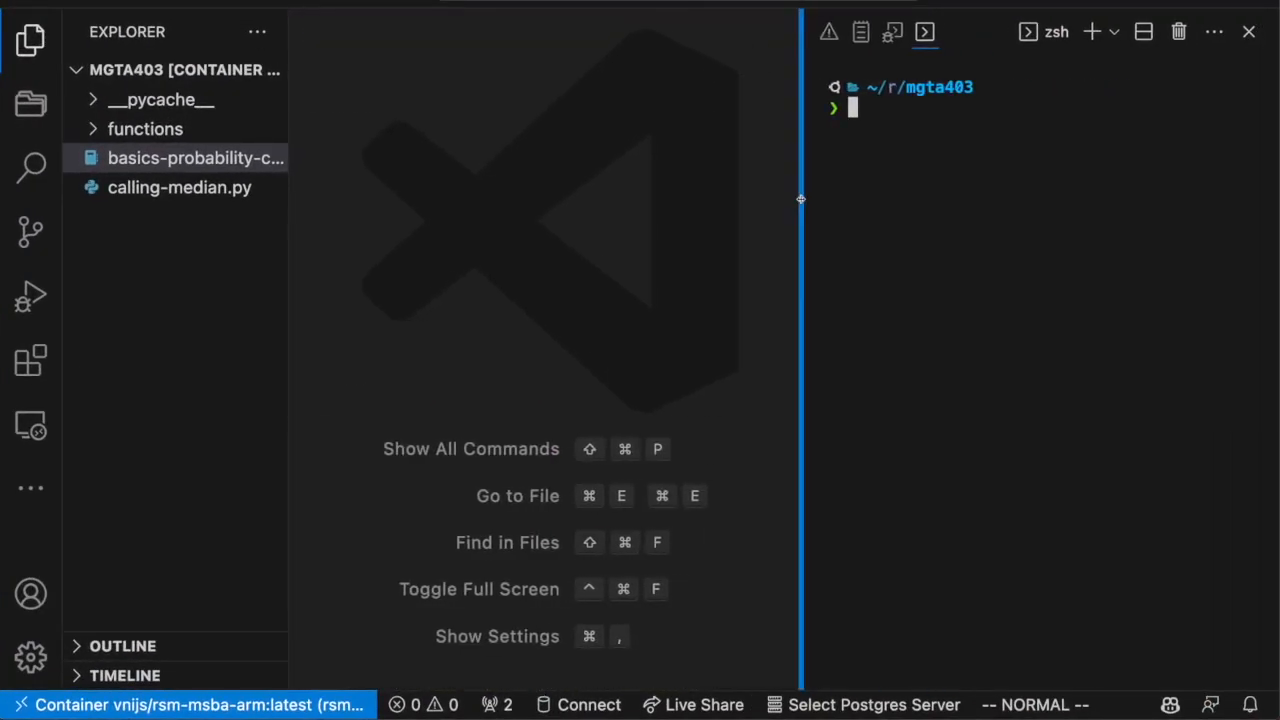
key(super+v)
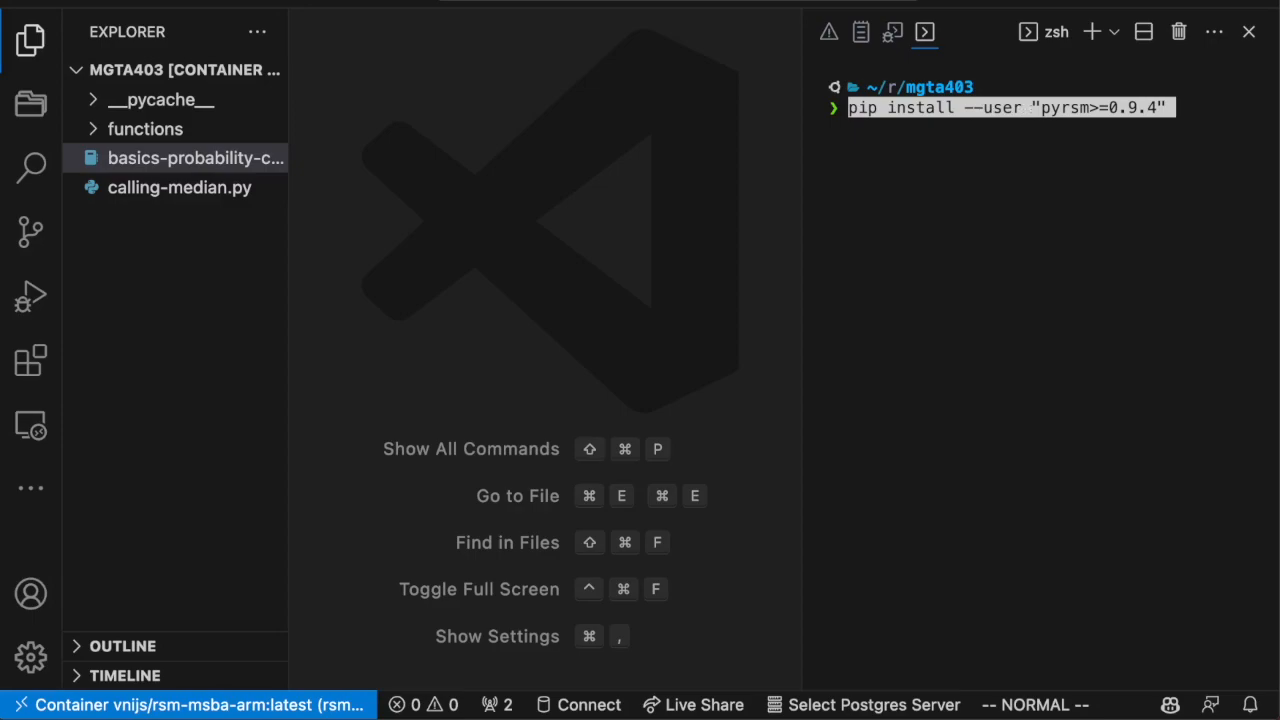
key(Return)
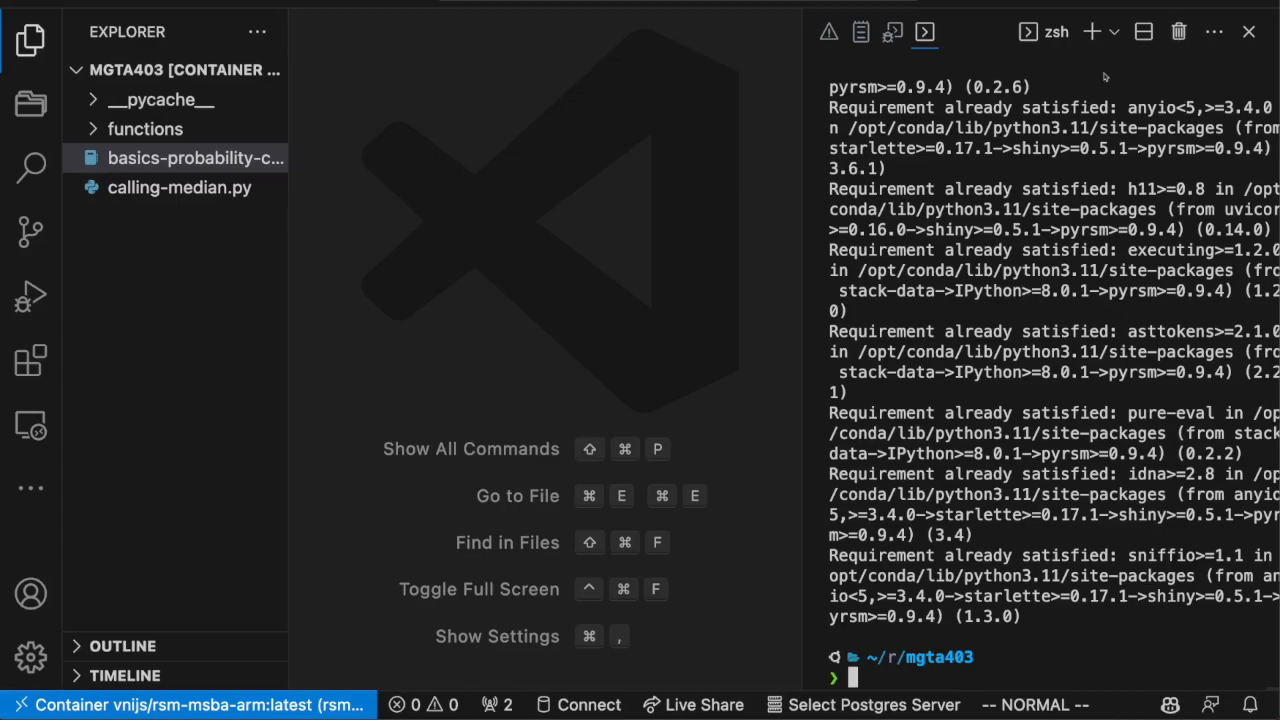
Return to the course page in the browser and open the Probability calculator example notebook on GitHub.
key(ctrl+Up)
click(385, 248)
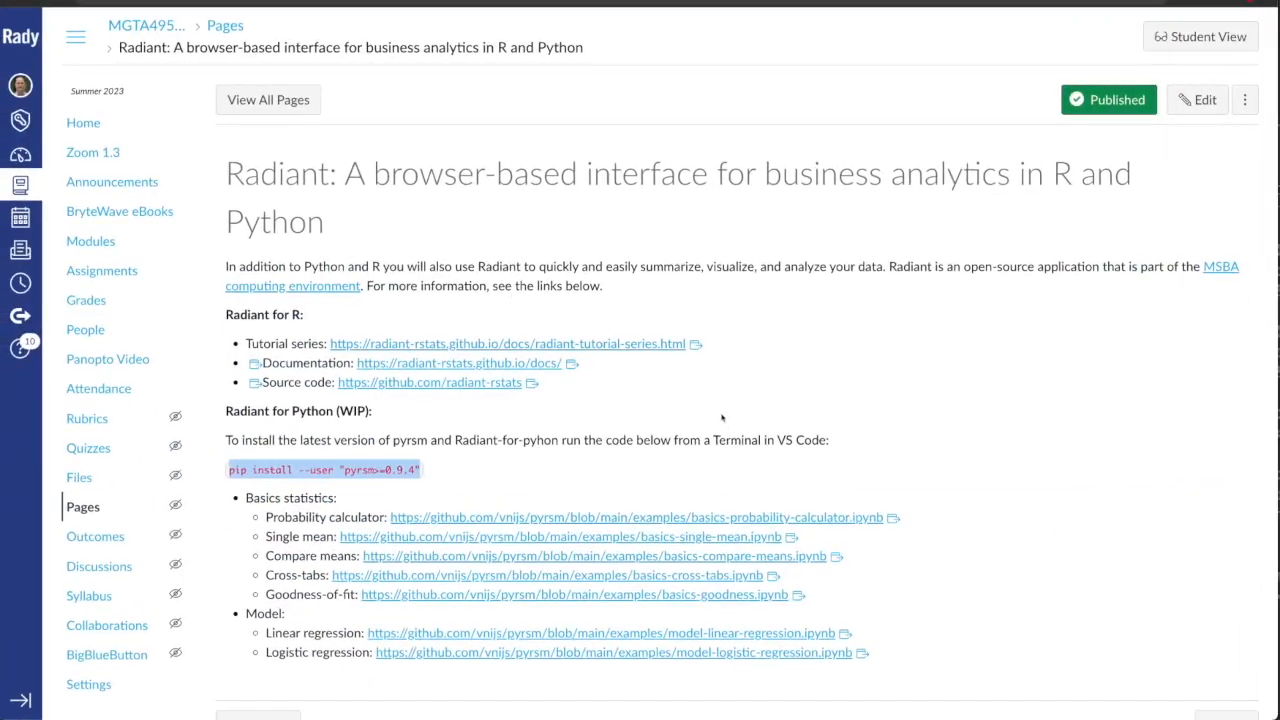
click(718, 415)
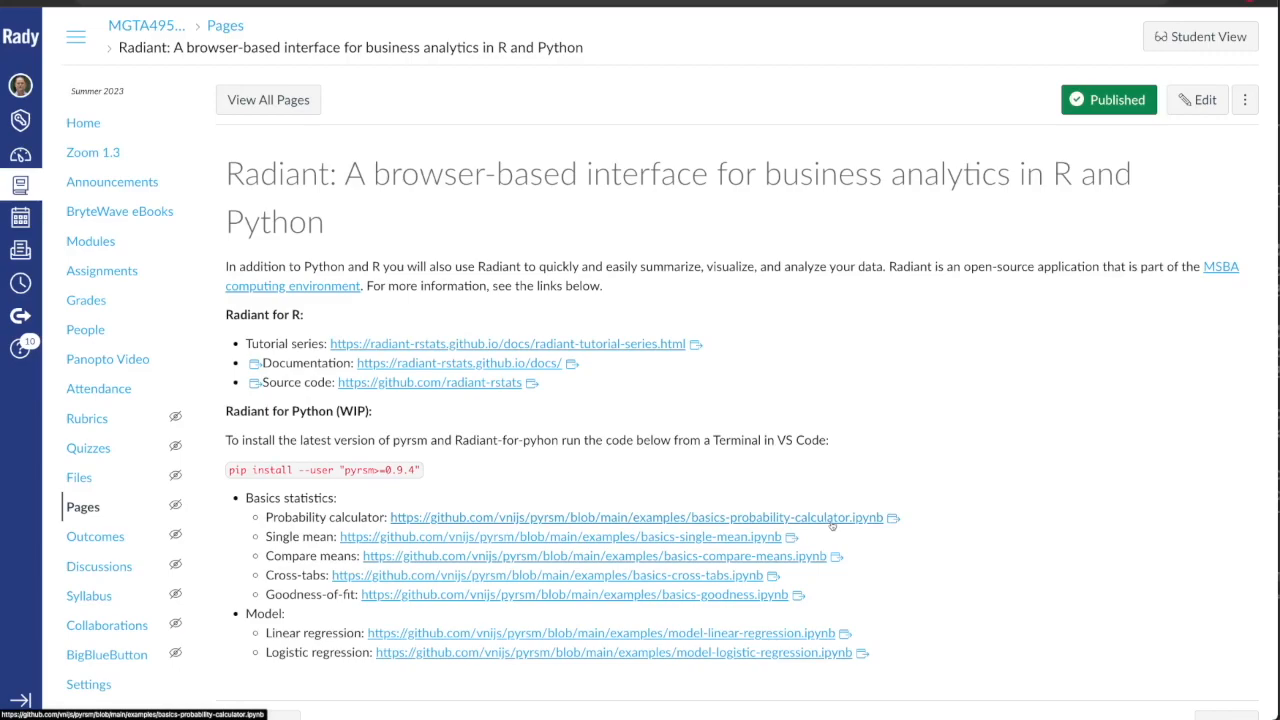
click(627, 523)
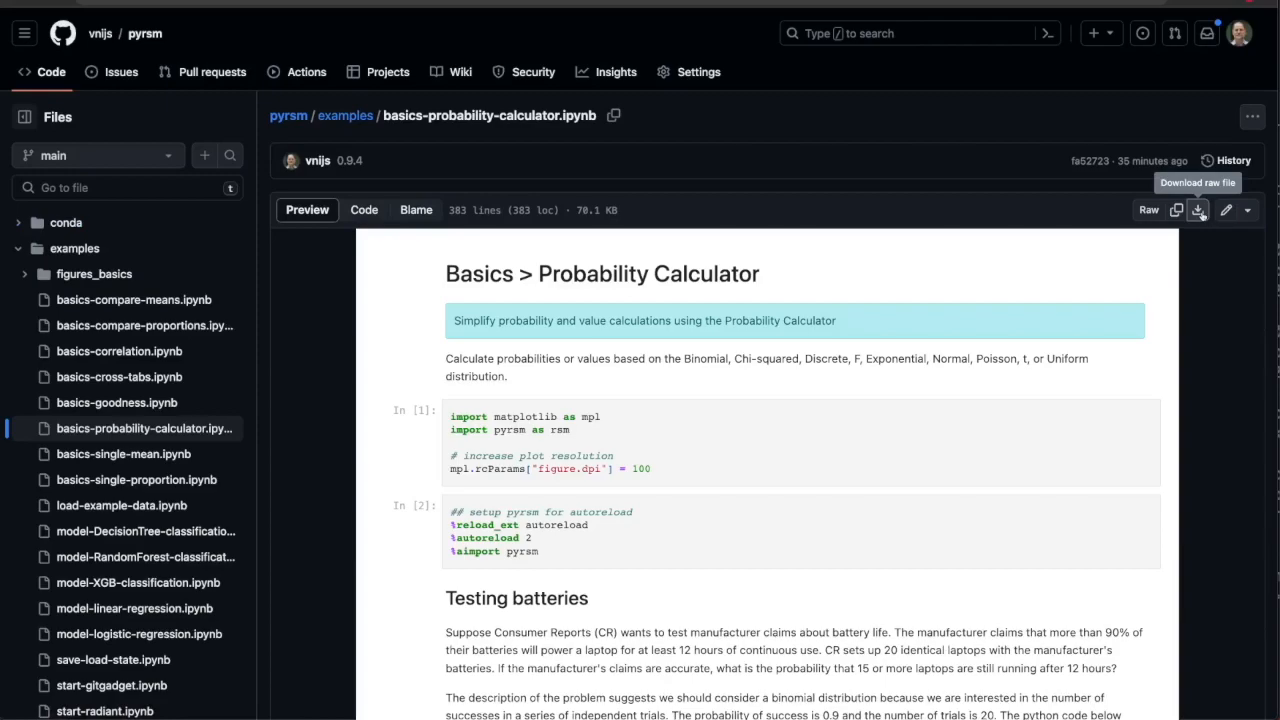
click(1198, 211)
click(1198, 211)
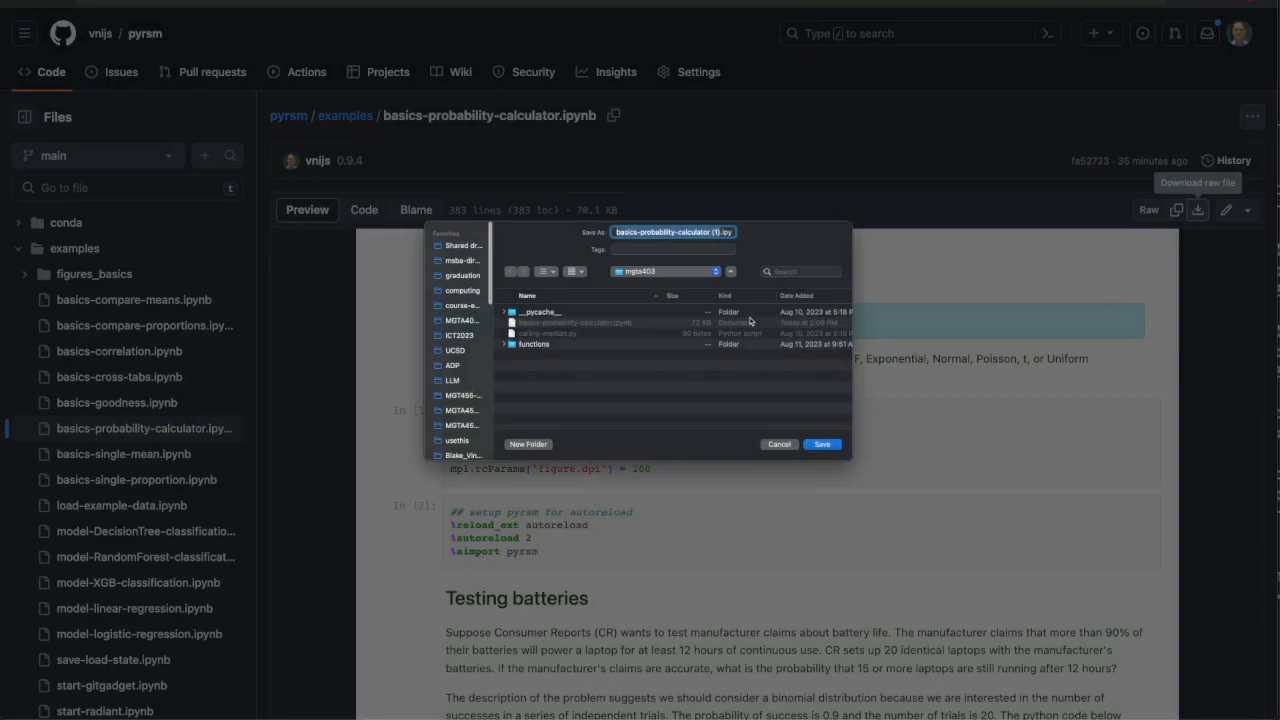
click(779, 444)
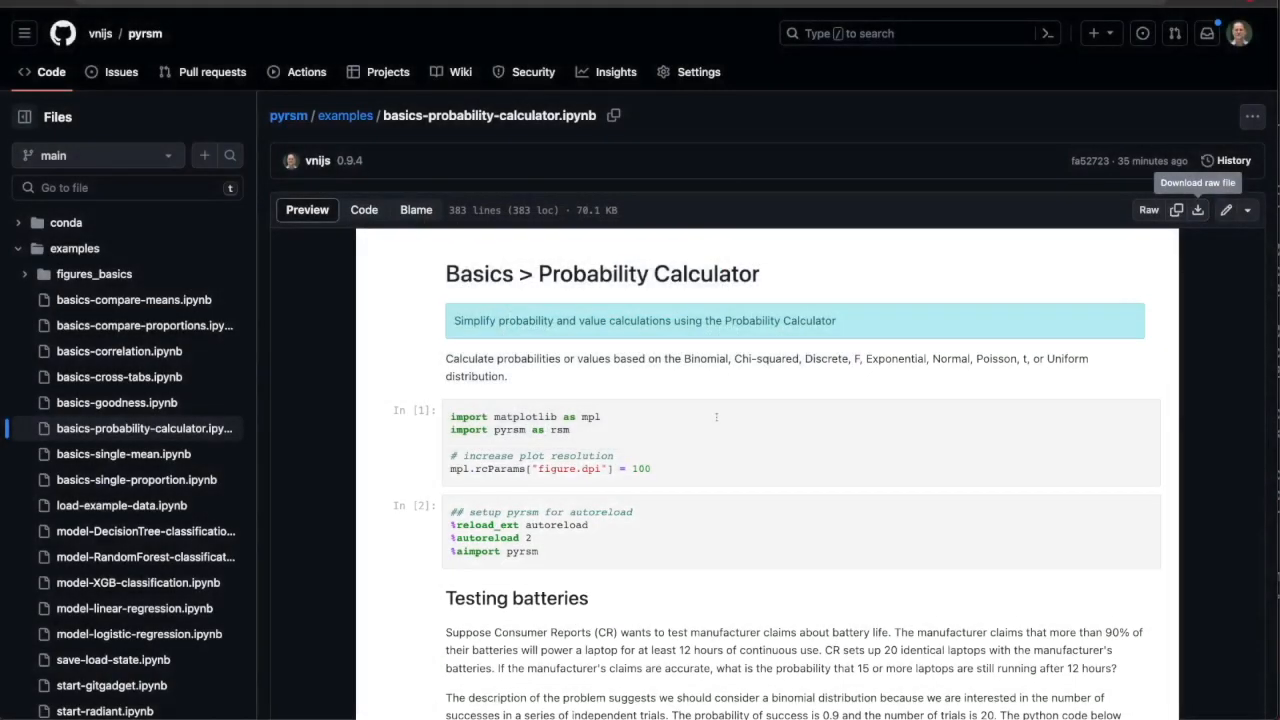
Switch to VS Code and check the files in the mgta403 project folder.
key(ctrl+Up)
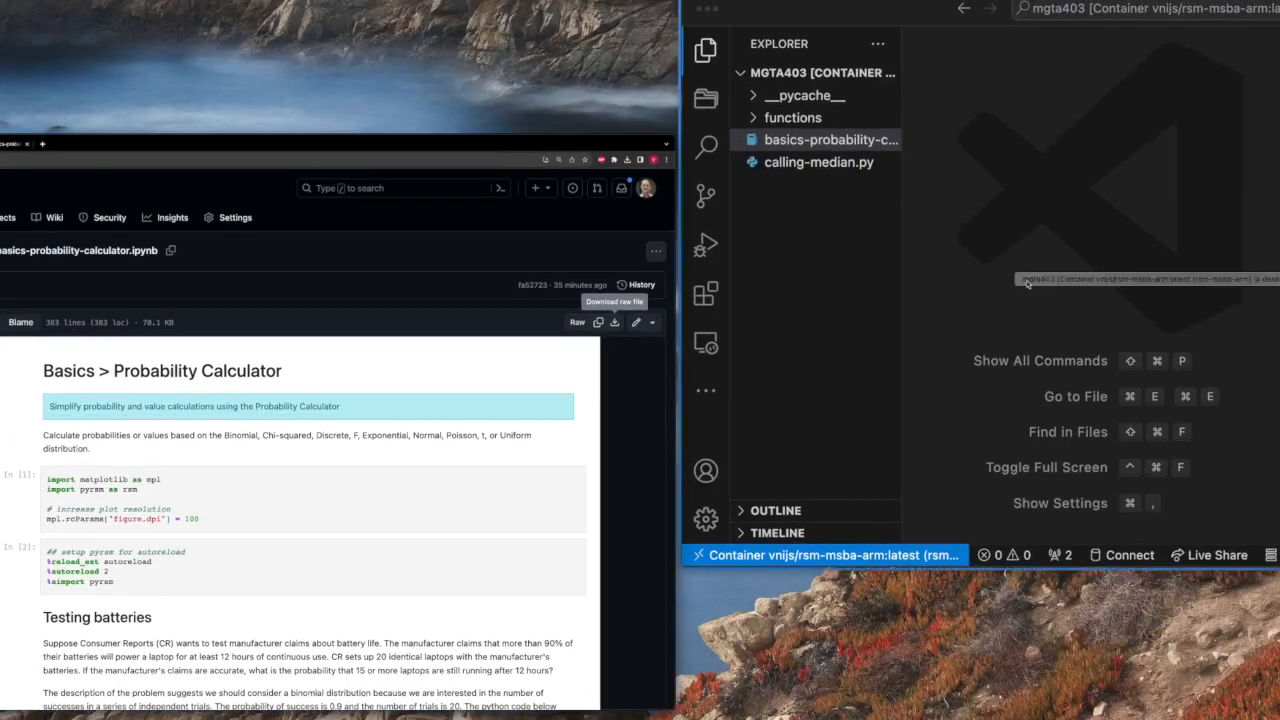
click(898, 330)
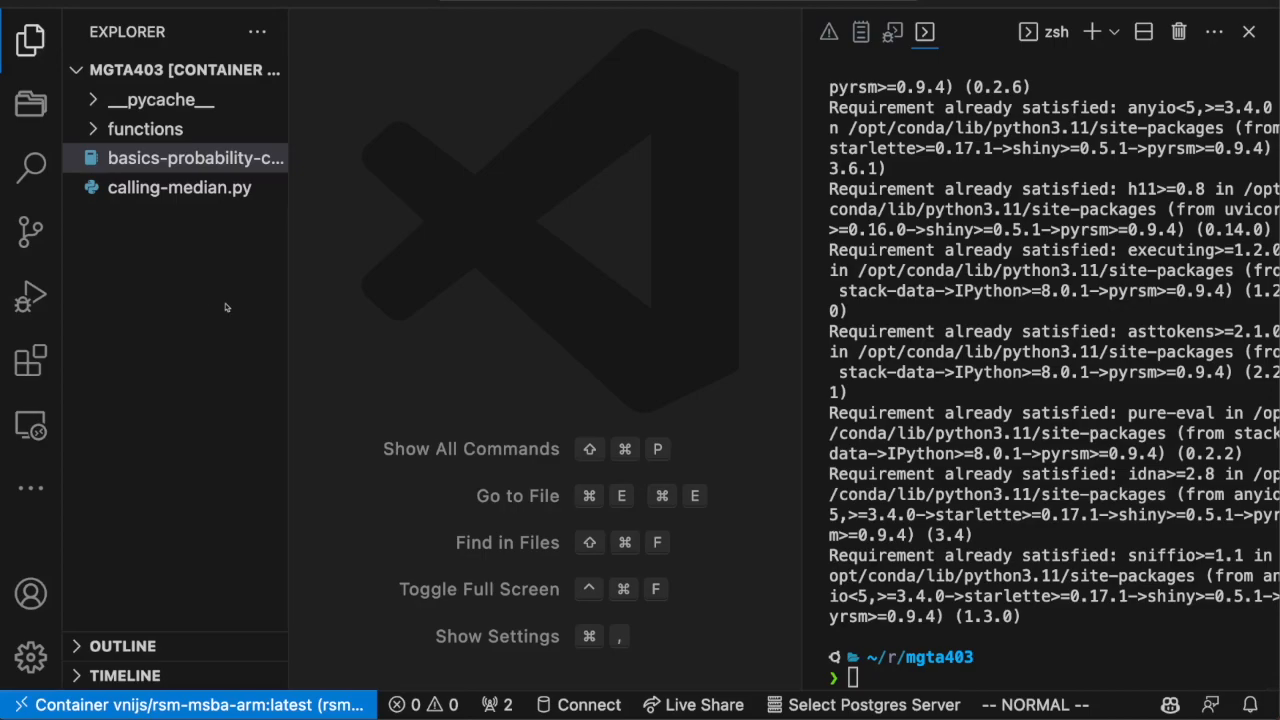
Return to the browser and download the raw basics-probability-calculator notebook from GitHub into the Downloads folder.
key(ctrl+Up)
click(320, 320)
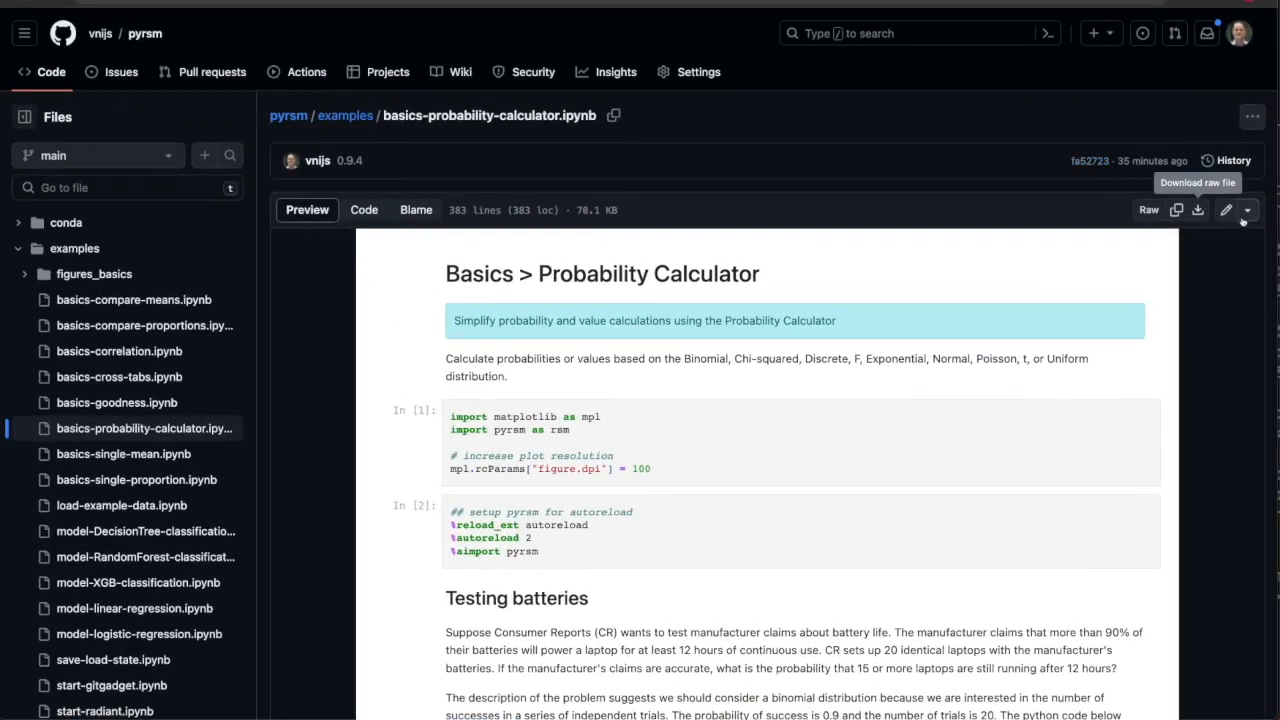
click(1198, 210)
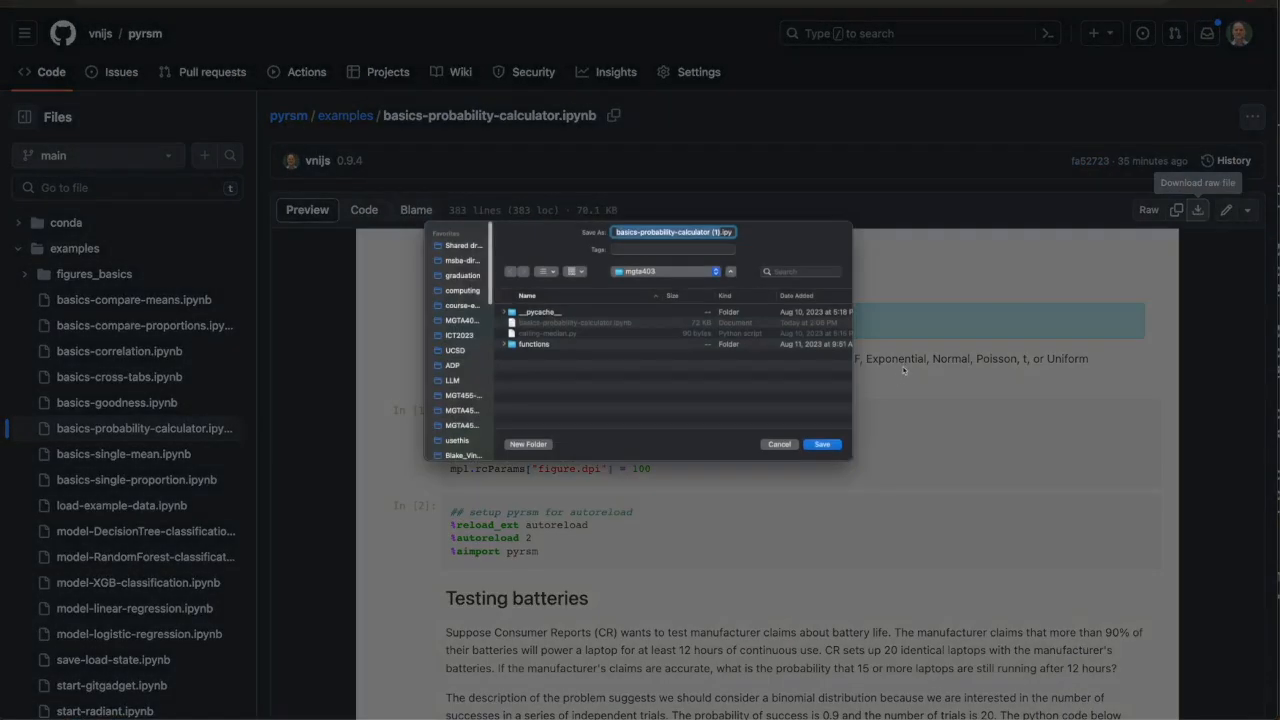
scroll(455, 360, down, 10)
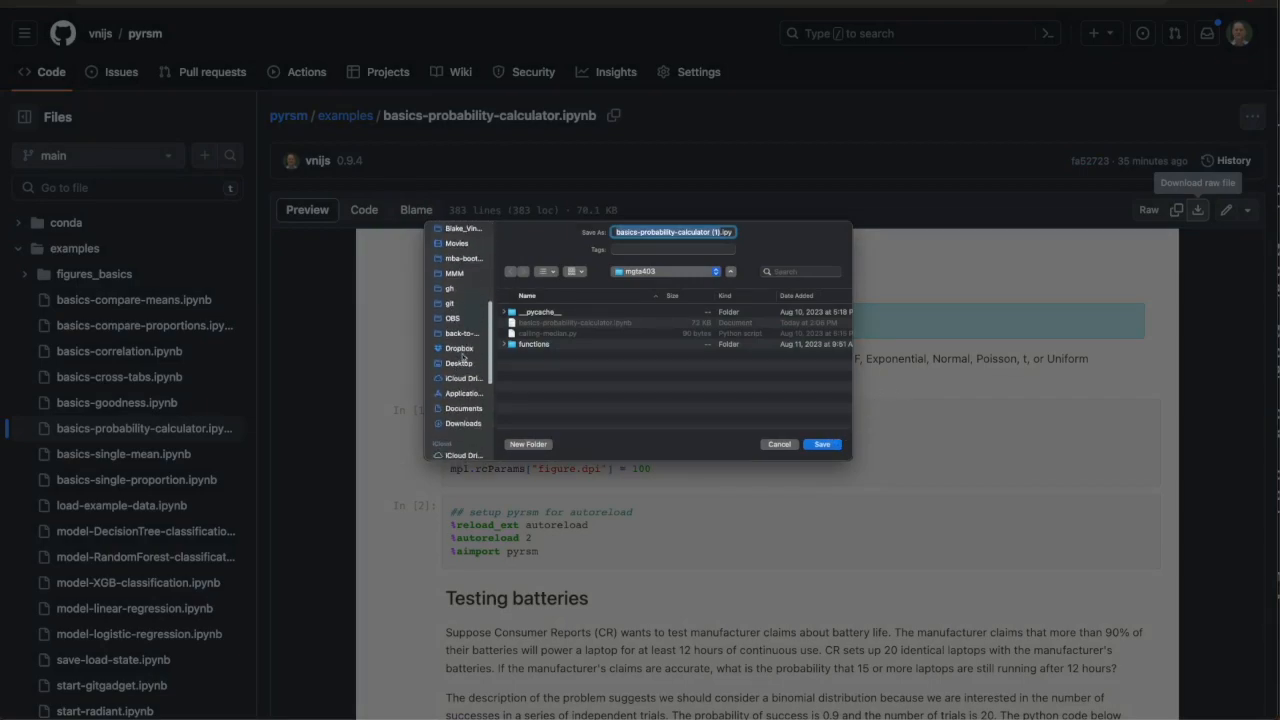
click(462, 424)
click(831, 446)
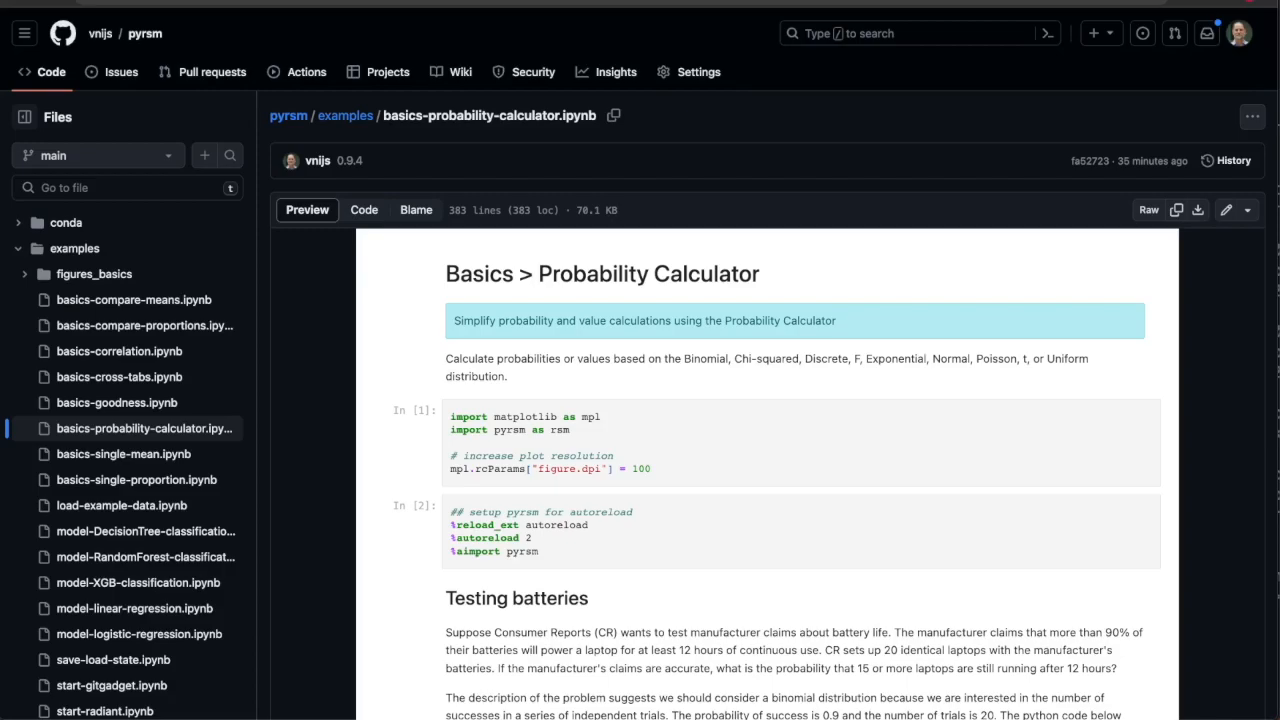
Switch to VS Code, add basics-probability-calculator (1).ipynb from Downloads to the mgta403 project, and close the terminal.
key(ctrl+Up)
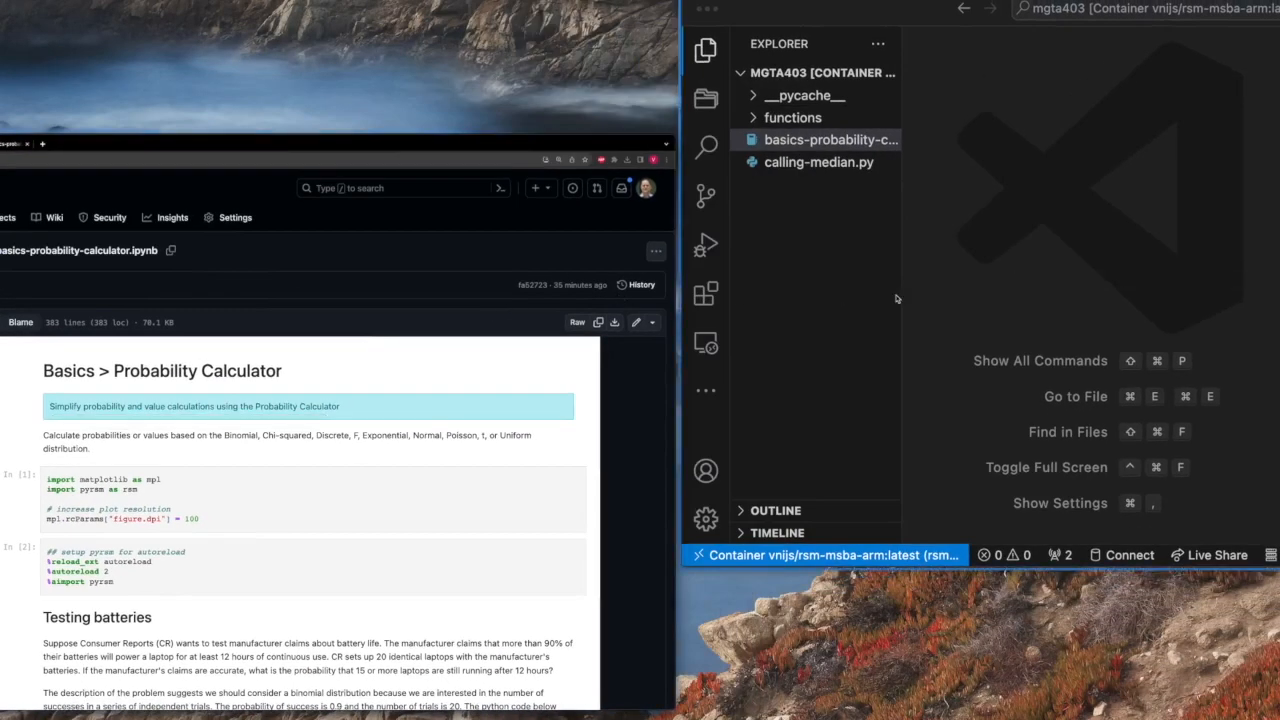
click(897, 298)
drag(2, 235, 936, 394)
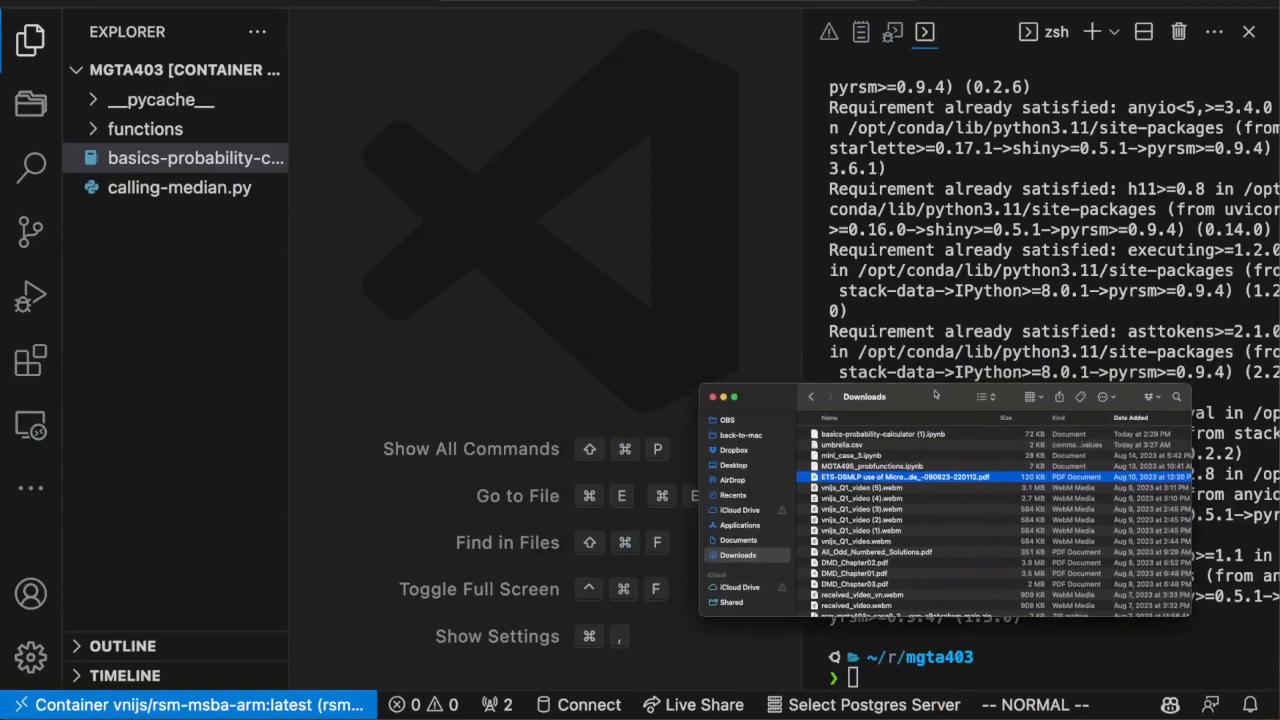
click(882, 436)
drag(905, 437, 195, 234)
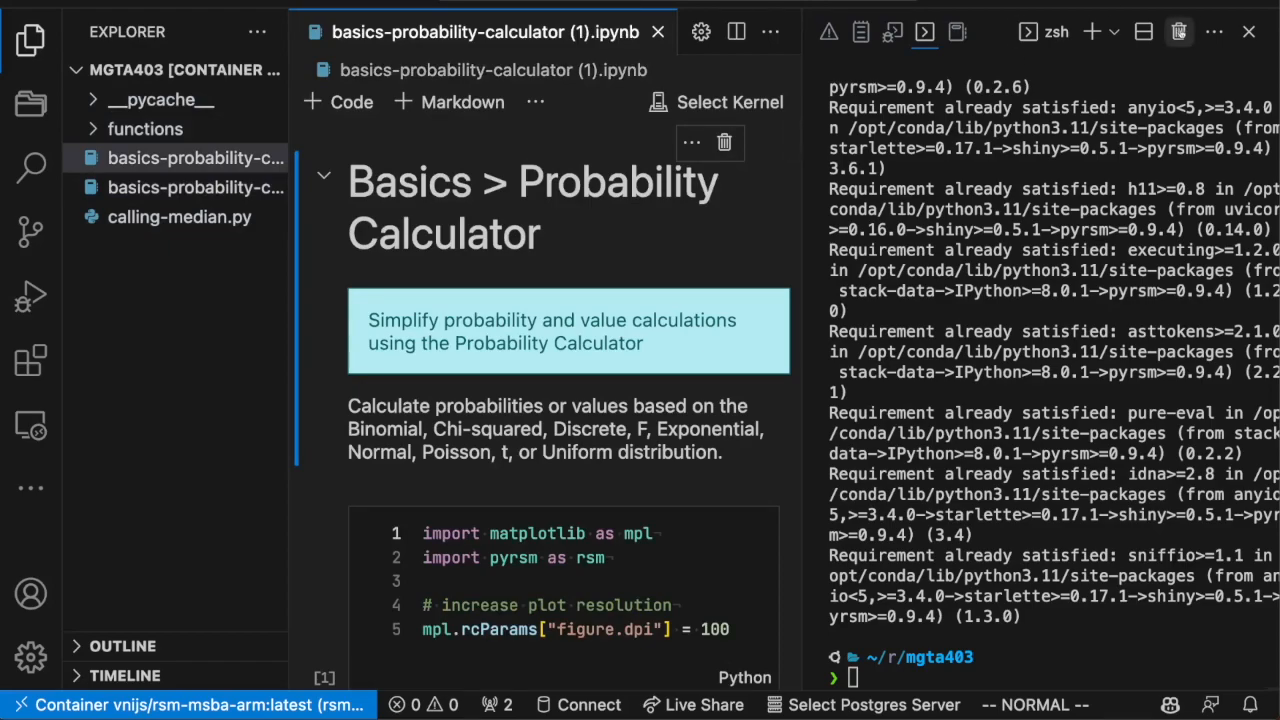
click(1179, 32)
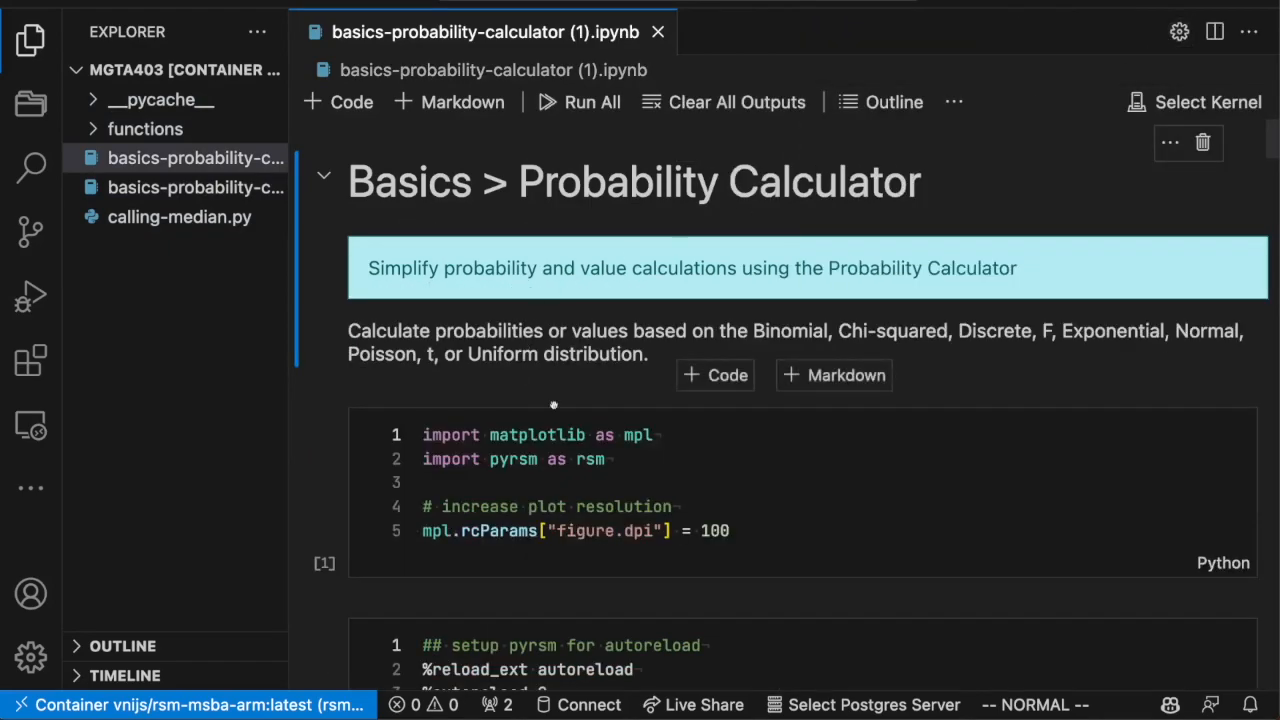
Add the line rsm.__version__ at the end of the notebook's first code cell.
scroll(614, 514, down, 1)
scroll(614, 514, up, 1)
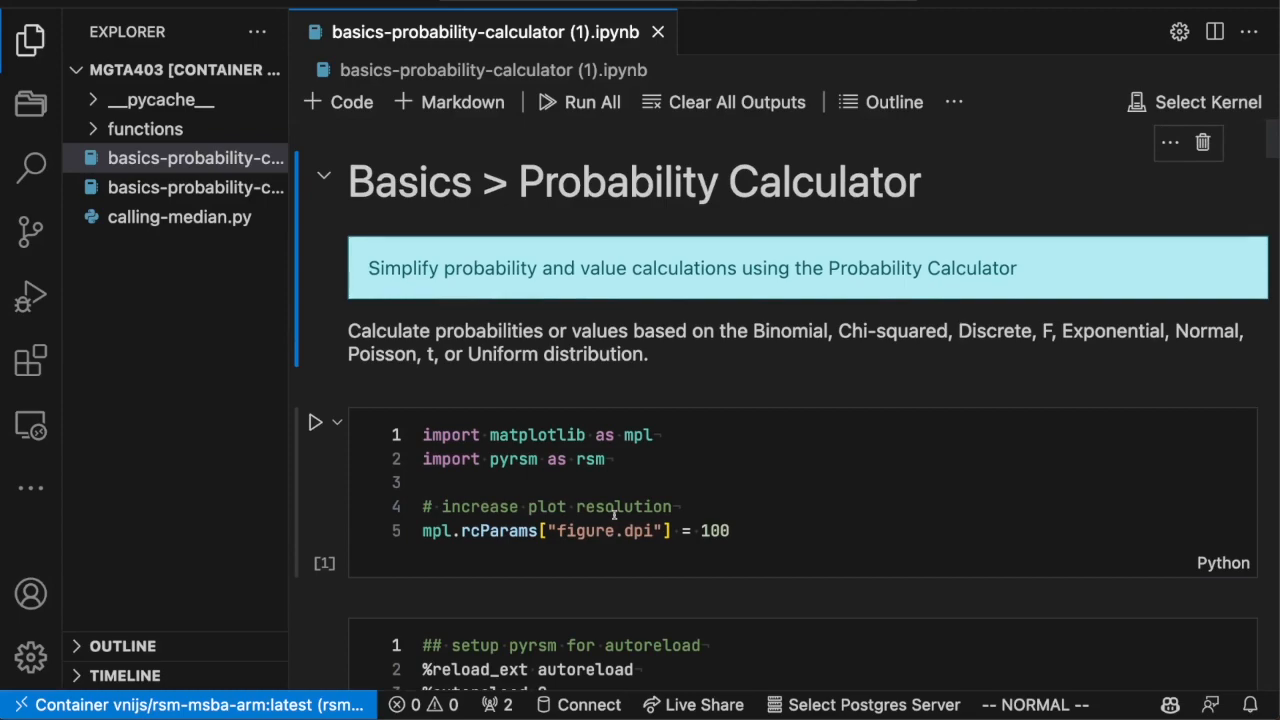
click(711, 476)
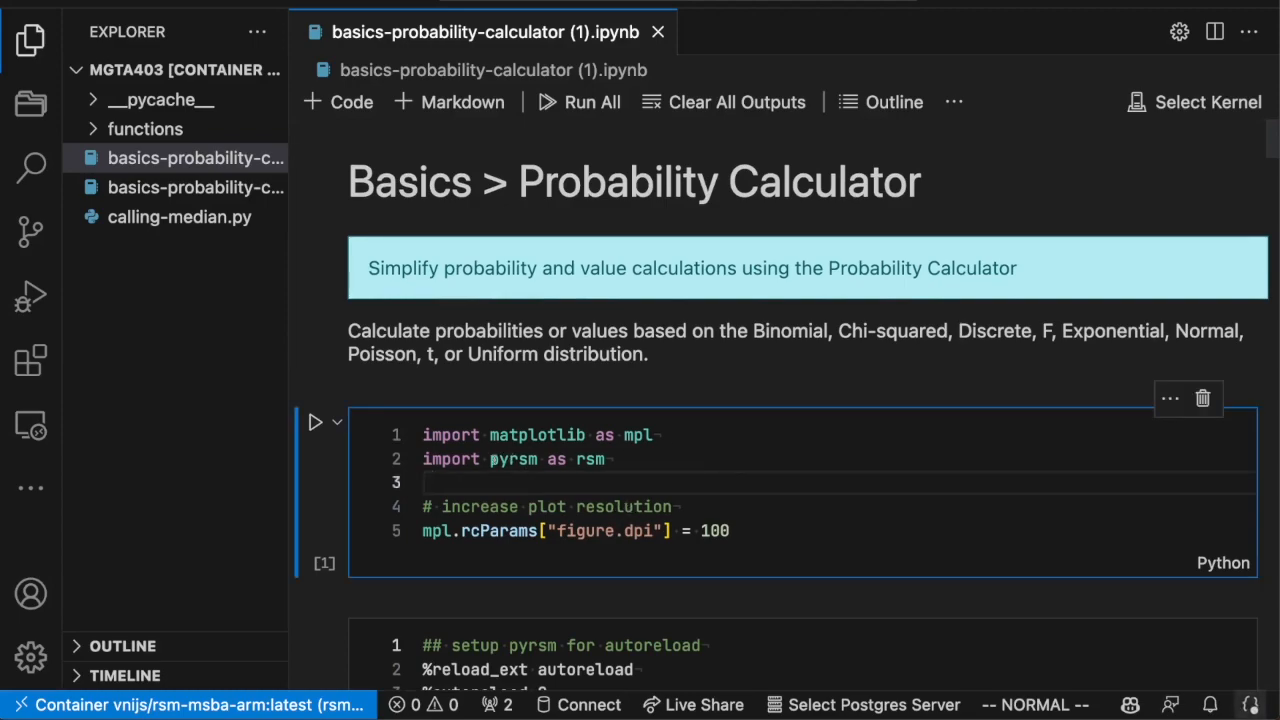
click(726, 531)
key(o)
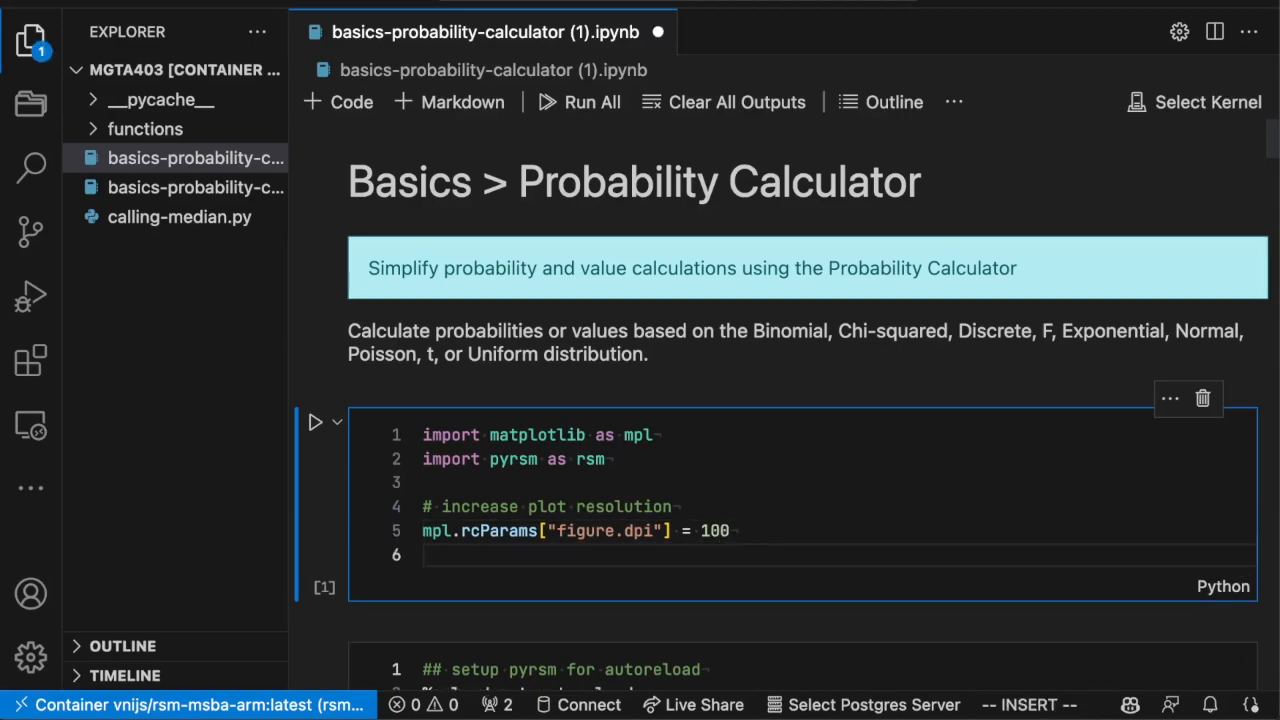
text(rs)
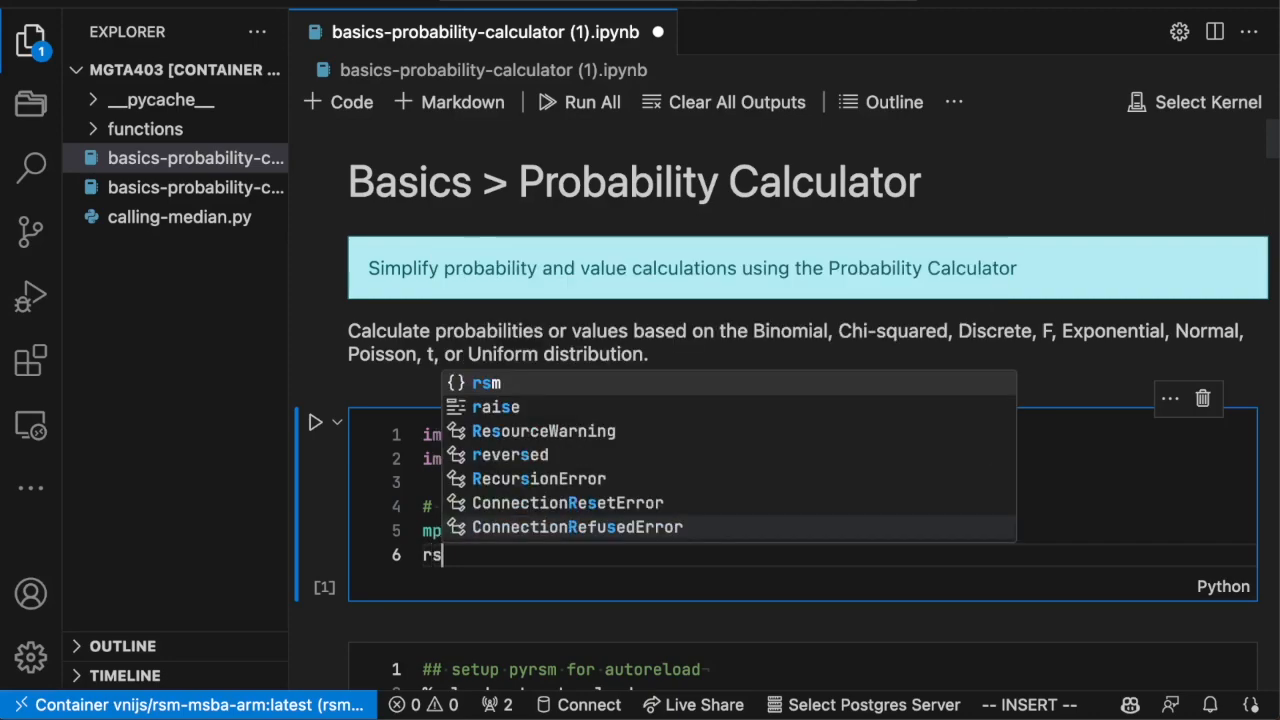
text(m._)
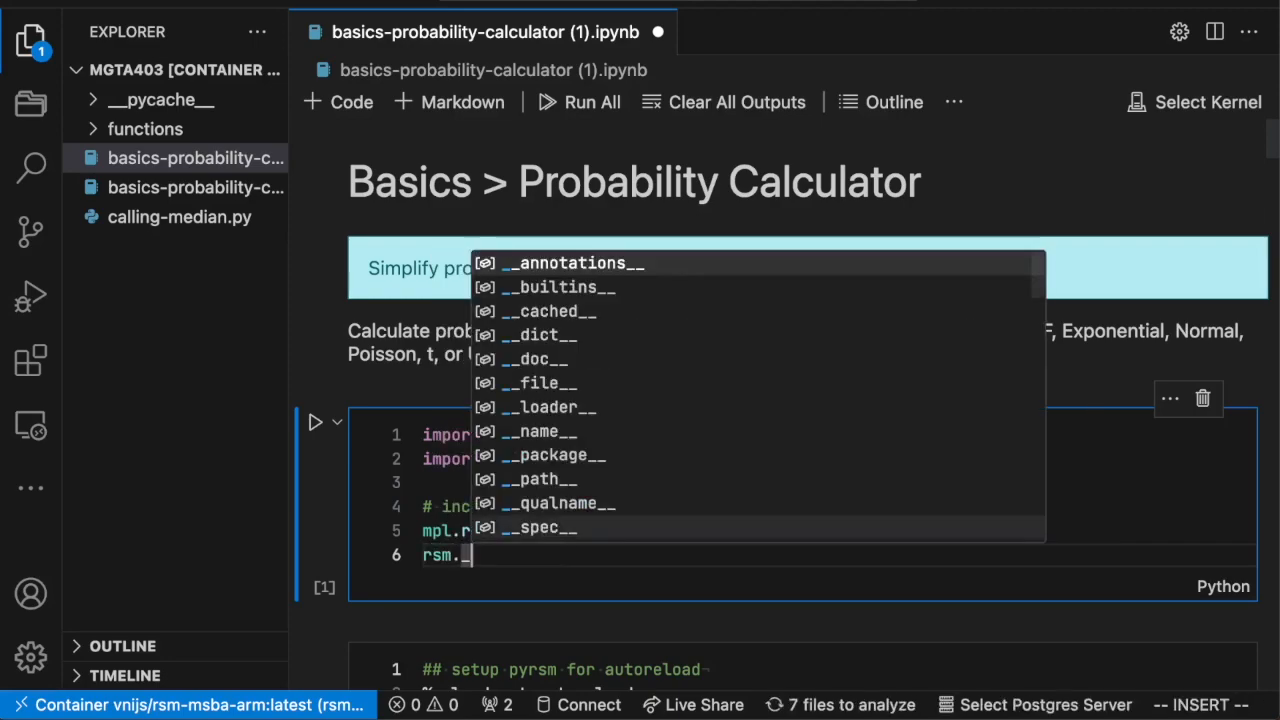
text(_ve)
key(Tab)
key(Escape)
Run the import cell using the base (Python 3.11.4) kernel.
click(766, 490)
scroll(766, 493, down, 1)
click(785, 447)
key(shift+Return)
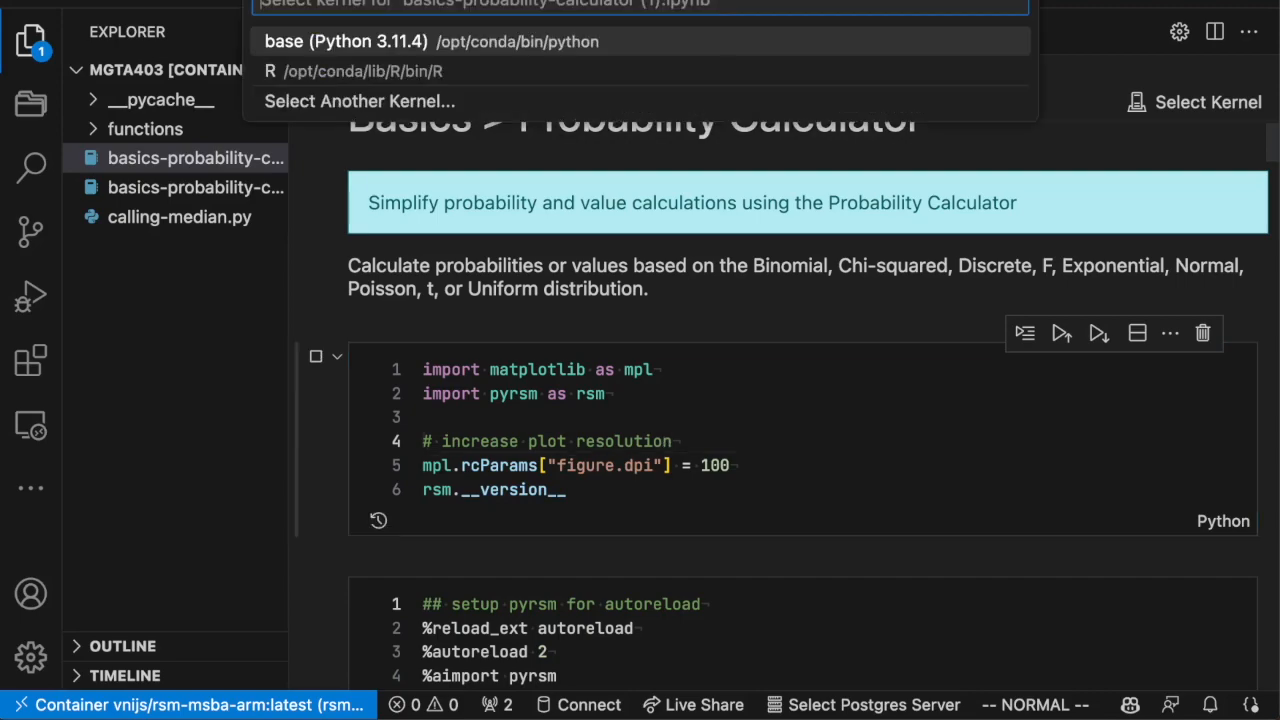
click(406, 40)
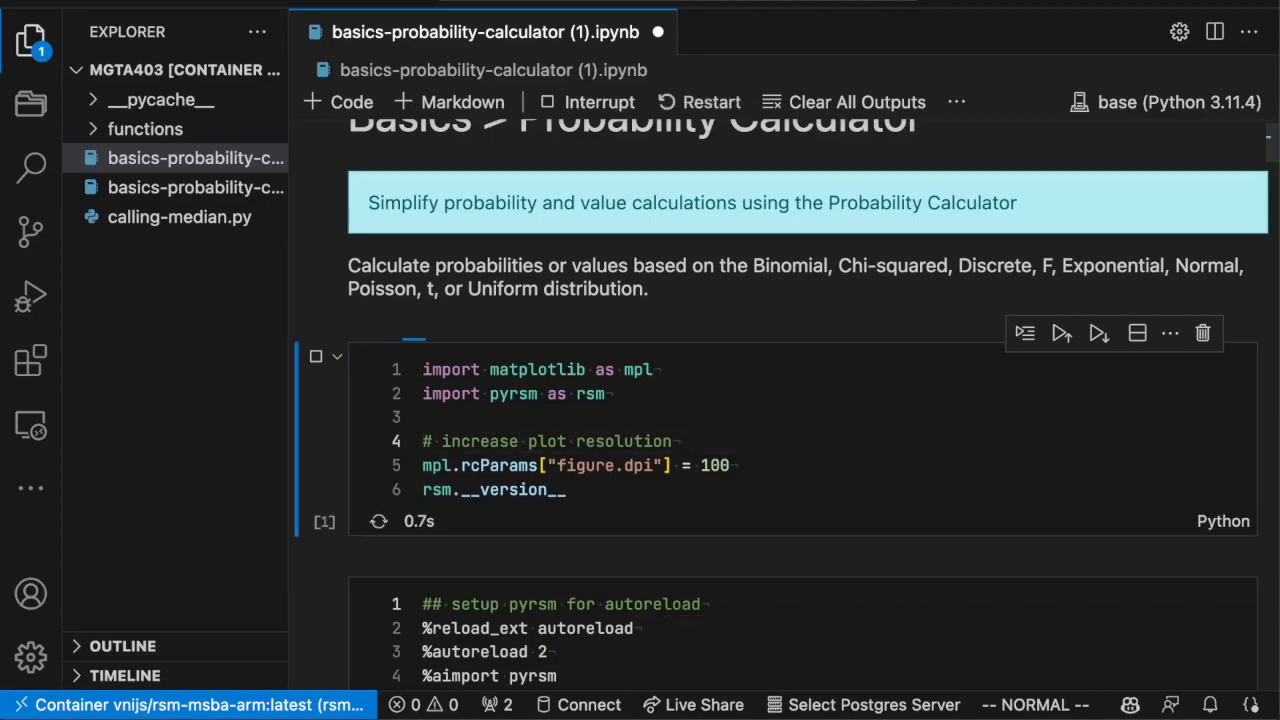
Review the Testing batteries problem and run its binomial prob_calc cell with n=20, p=0.9 and ub=15.
scroll(690, 400, down, 3)
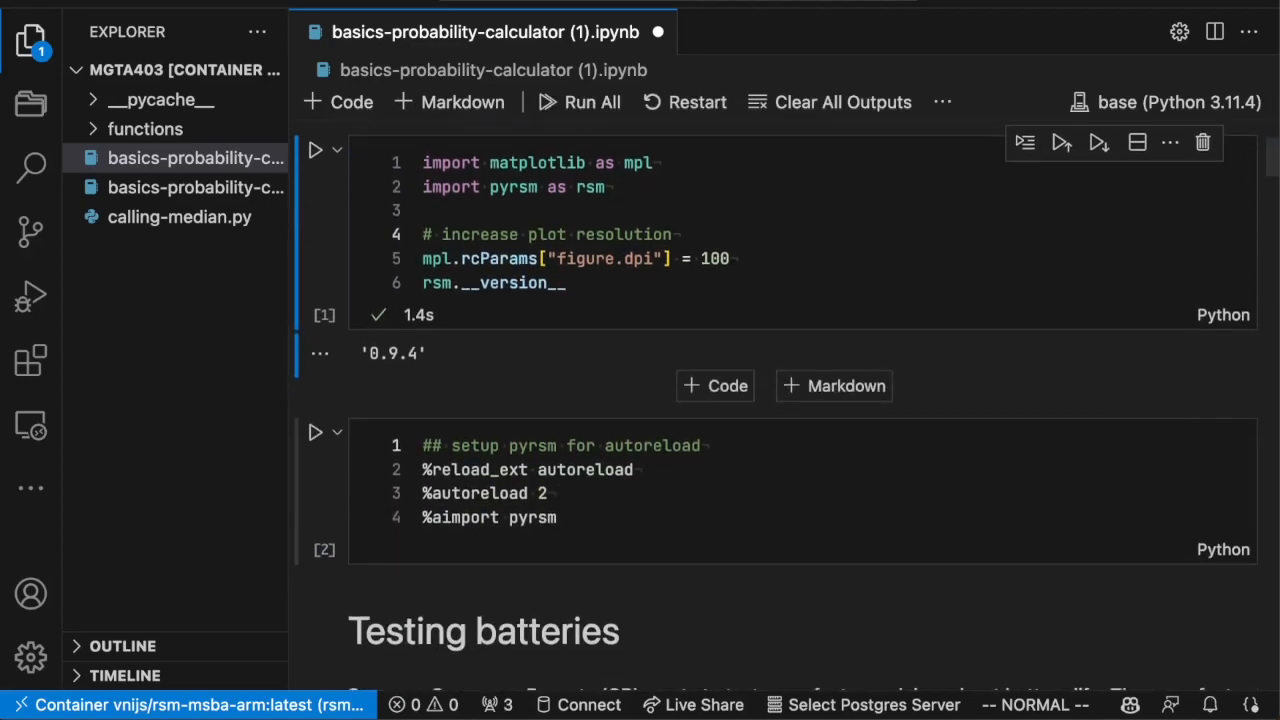
scroll(588, 357, down, 2)
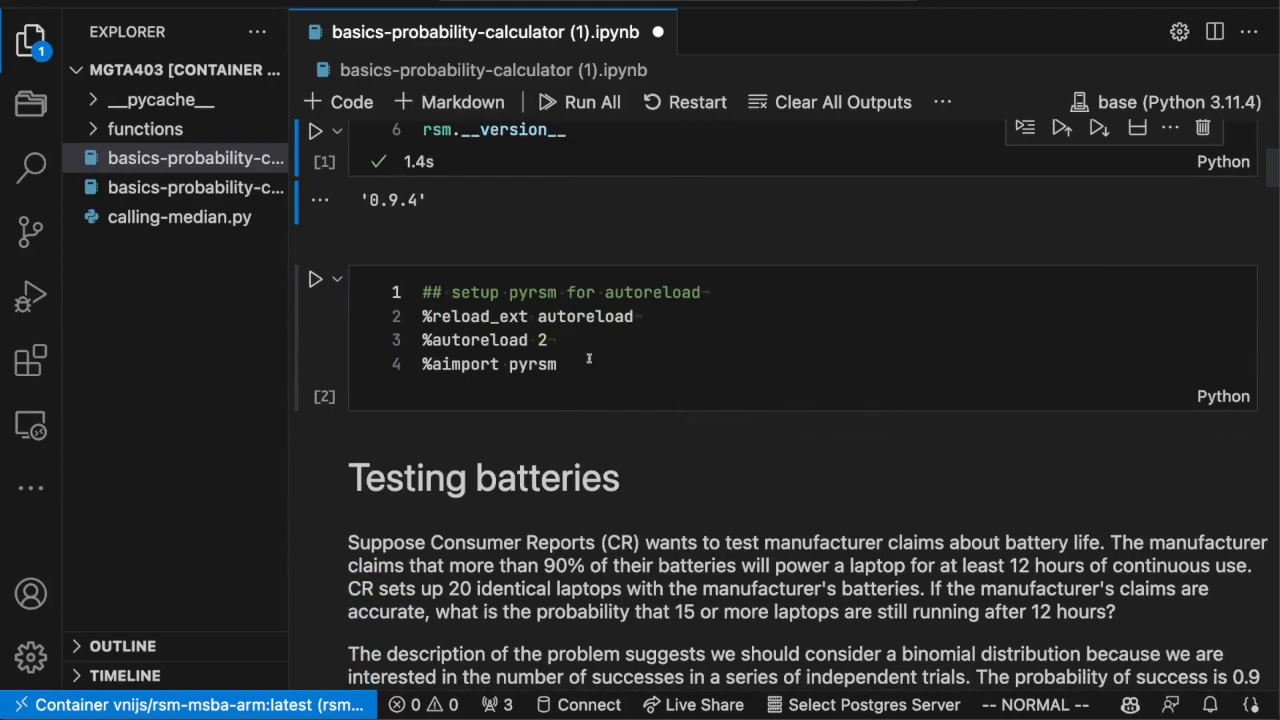
scroll(588, 357, down, 6)
scroll(588, 357, up, 3)
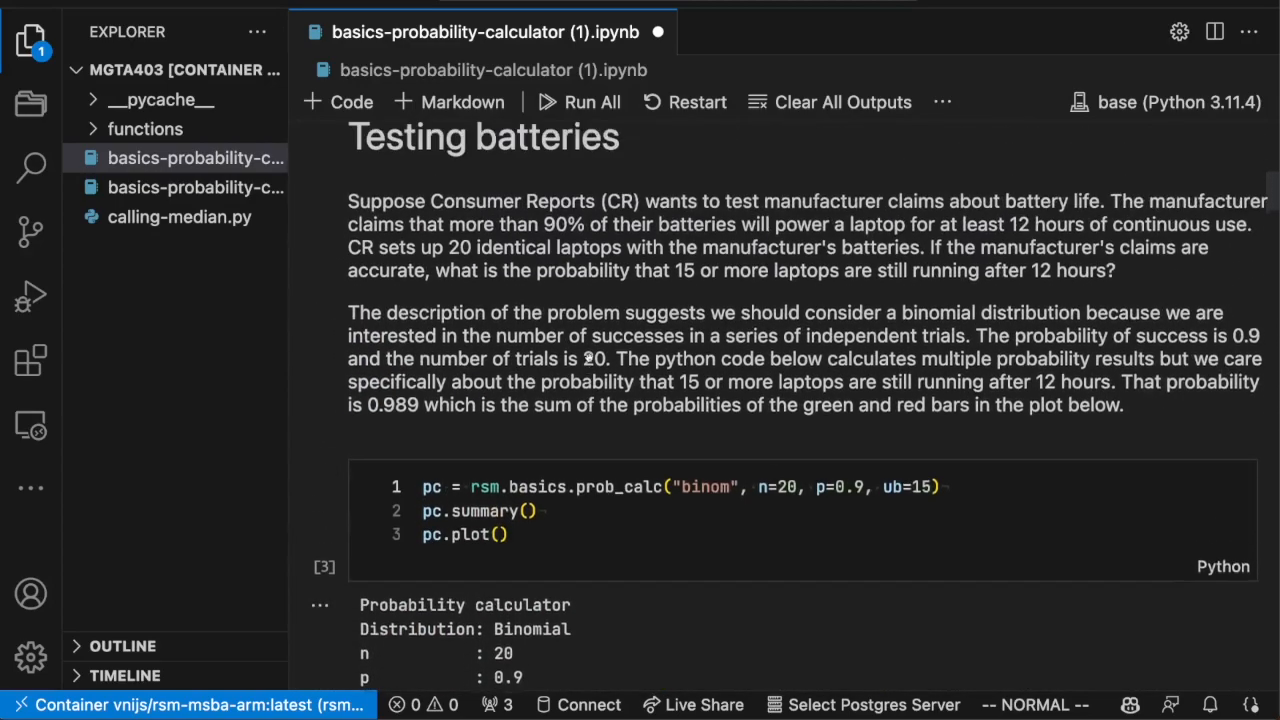
scroll(589, 357, down, 1)
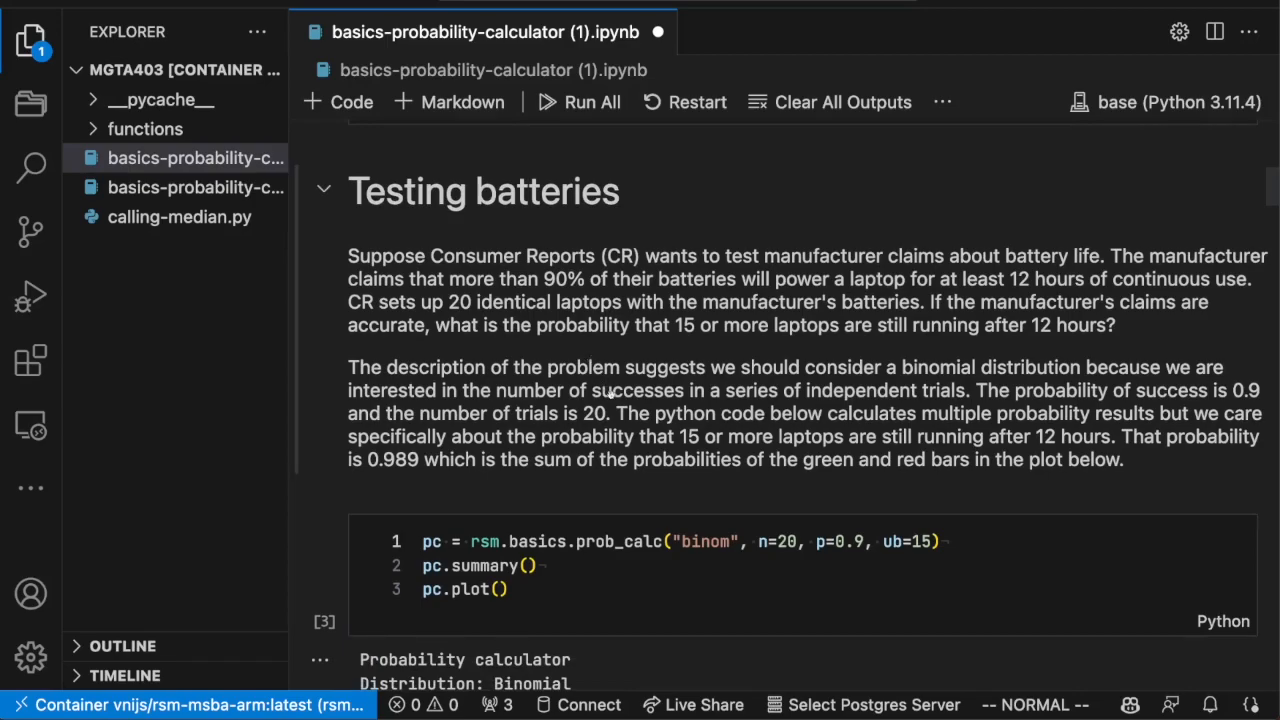
scroll(600, 460, down, 2)
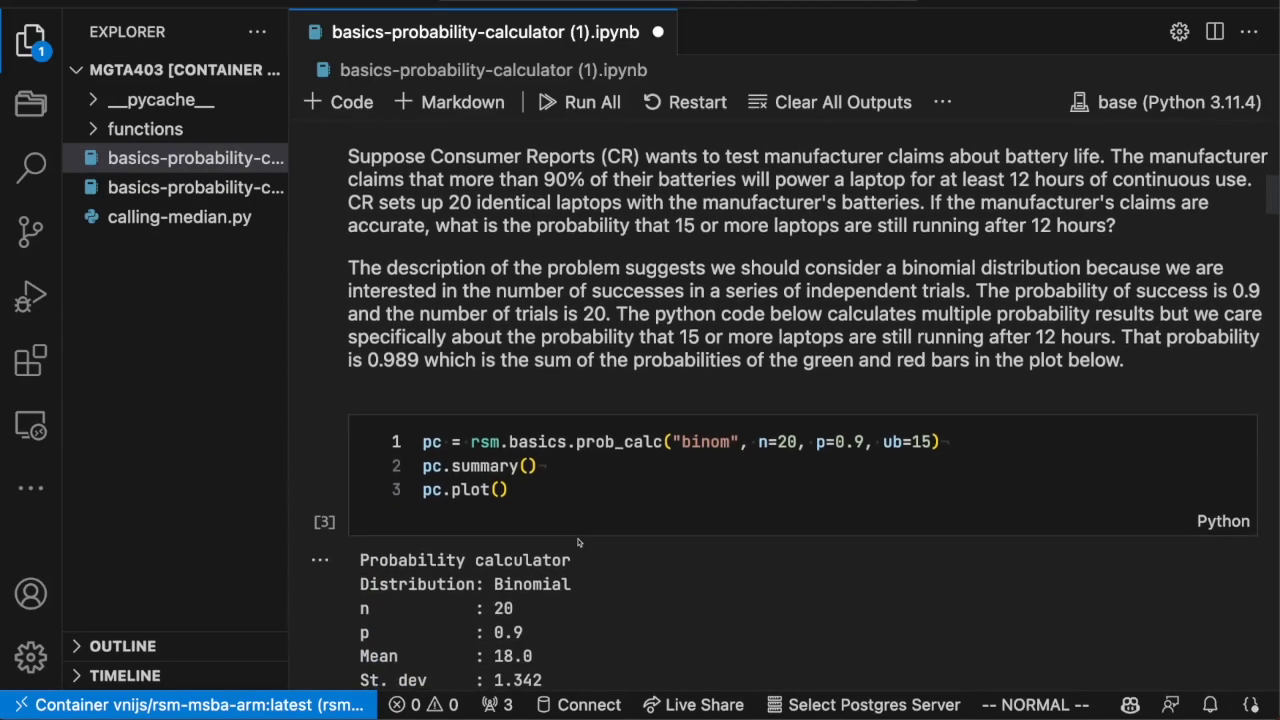
click(605, 452)
key(shift+Return)
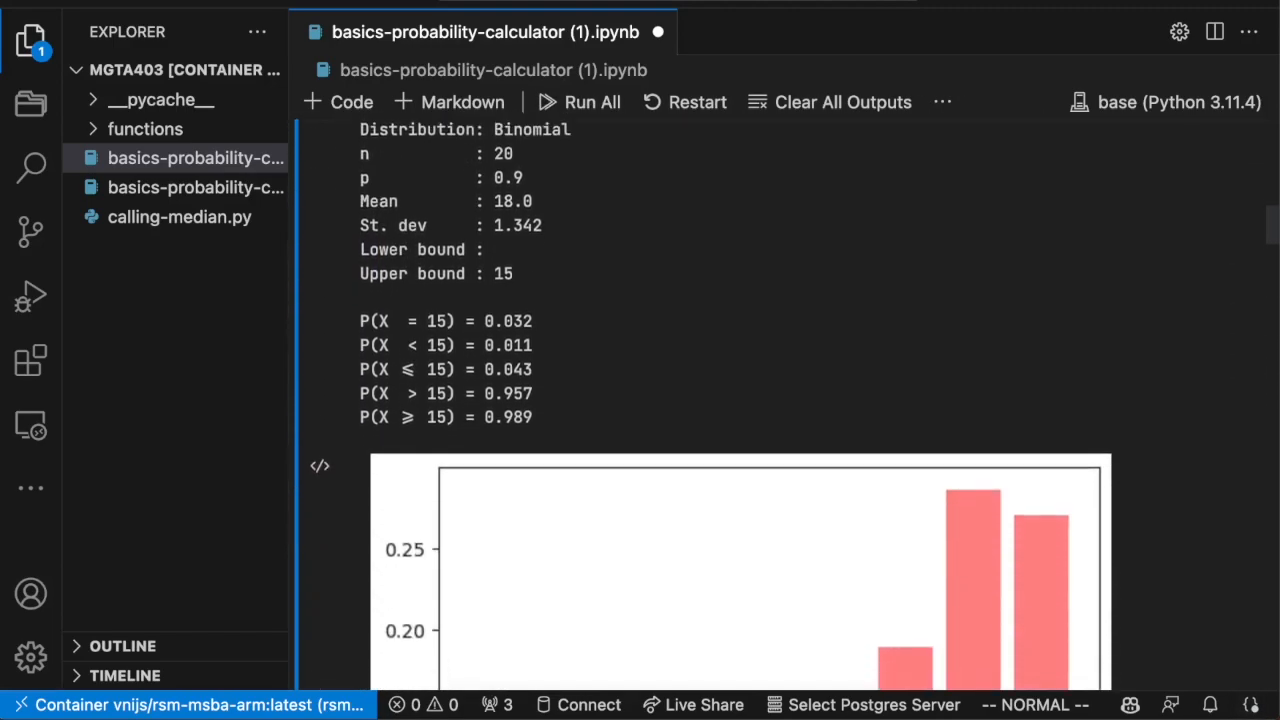
Review the remaining distribution examples and run rsm.radiant.prob_calc() to launch the Radiant for Python probability calculator.
scroll(780, 400, down, 8)
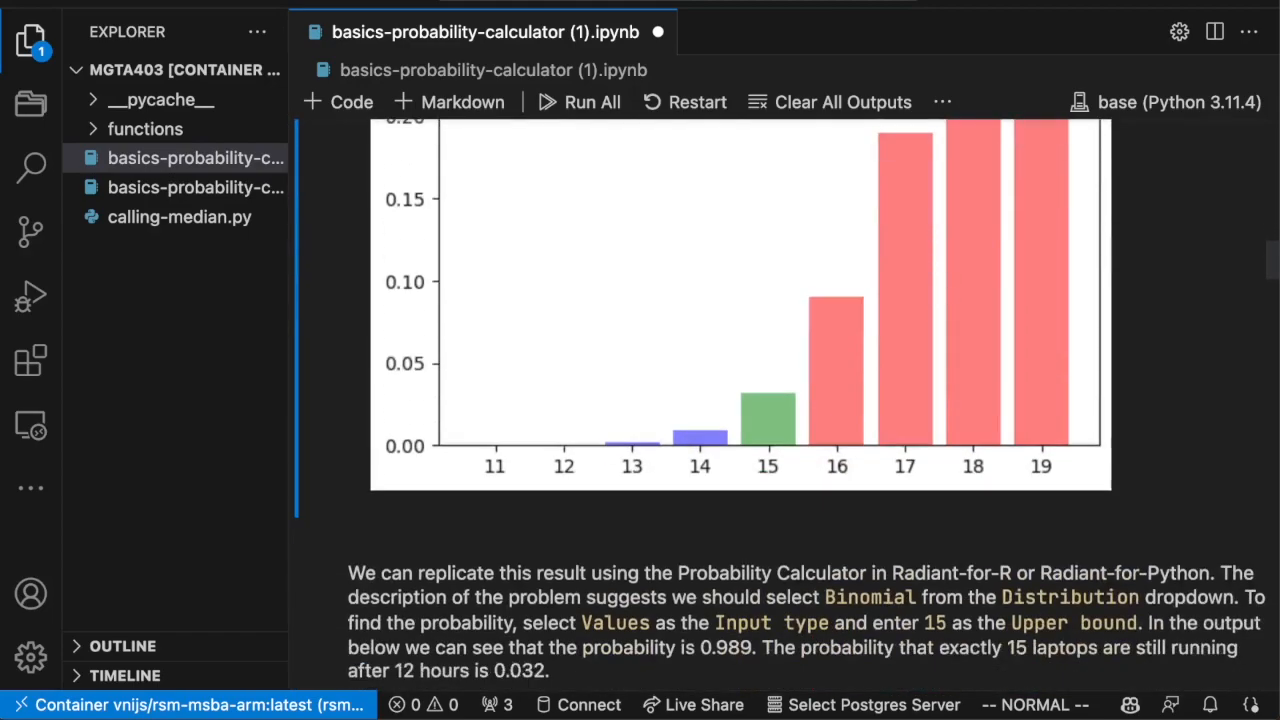
scroll(780, 400, down, 15)
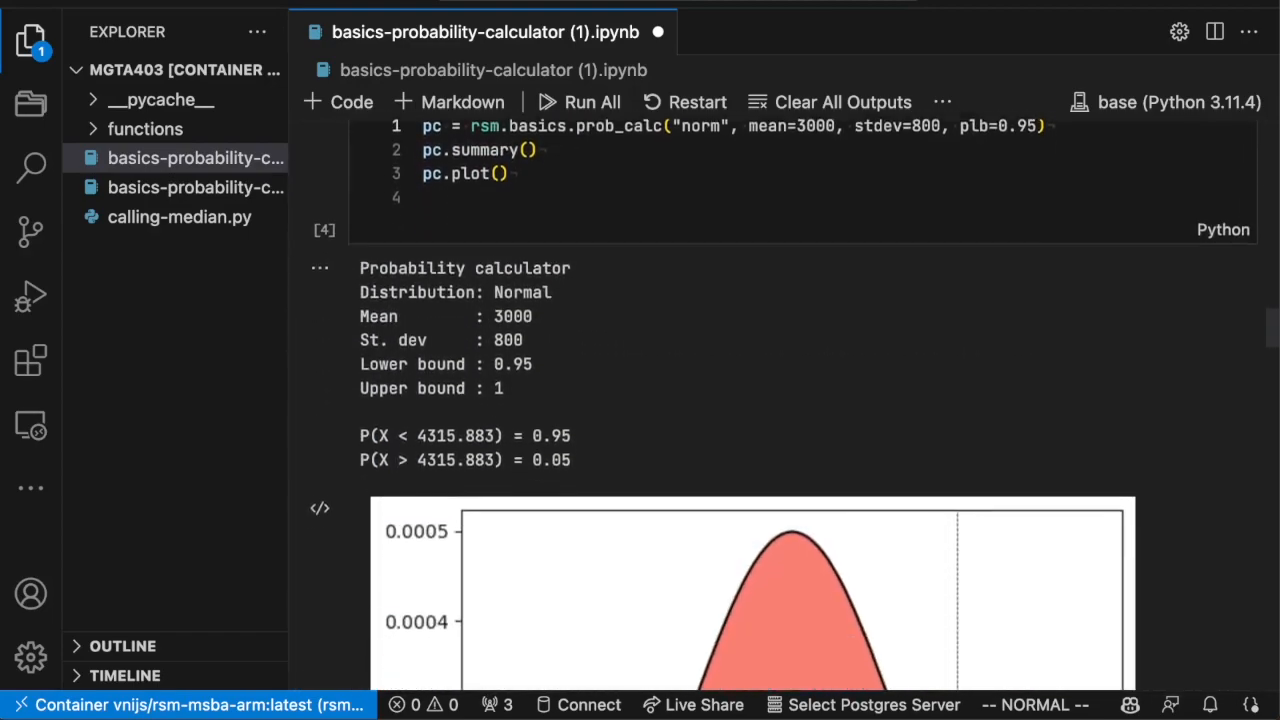
scroll(780, 400, down, 20)
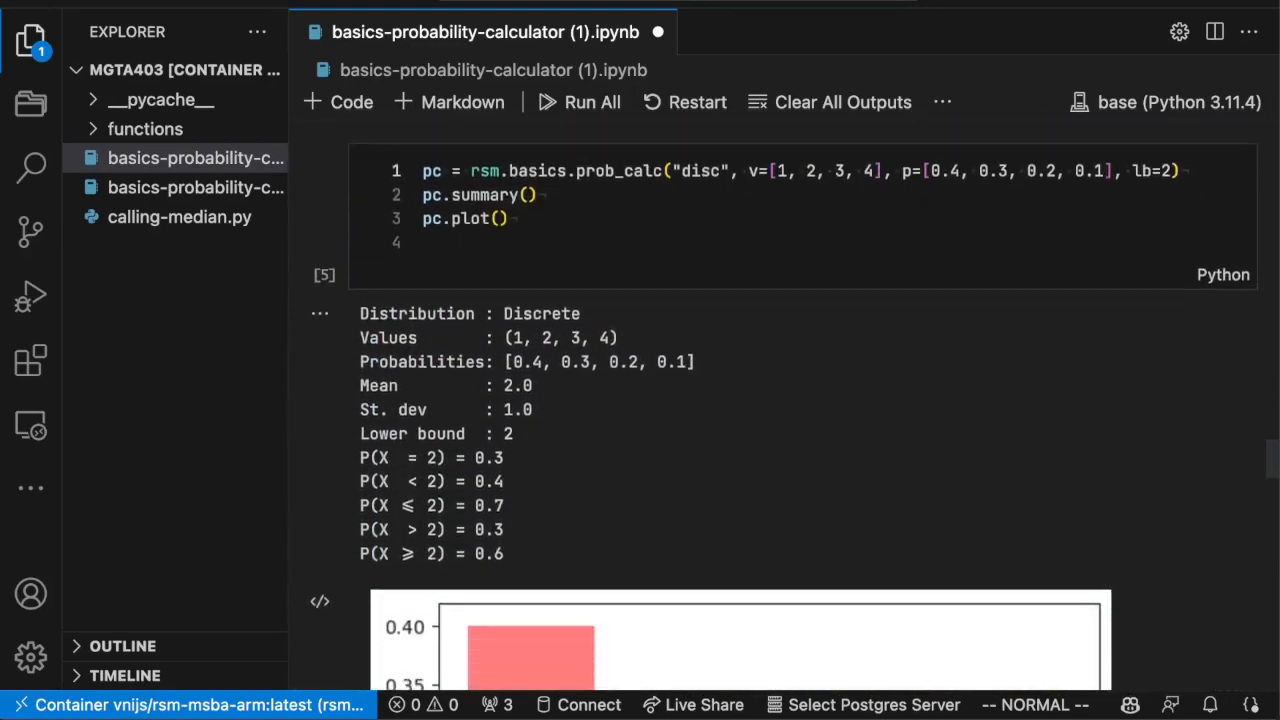
scroll(626, 316, down, 7)
scroll(626, 316, up, 2)
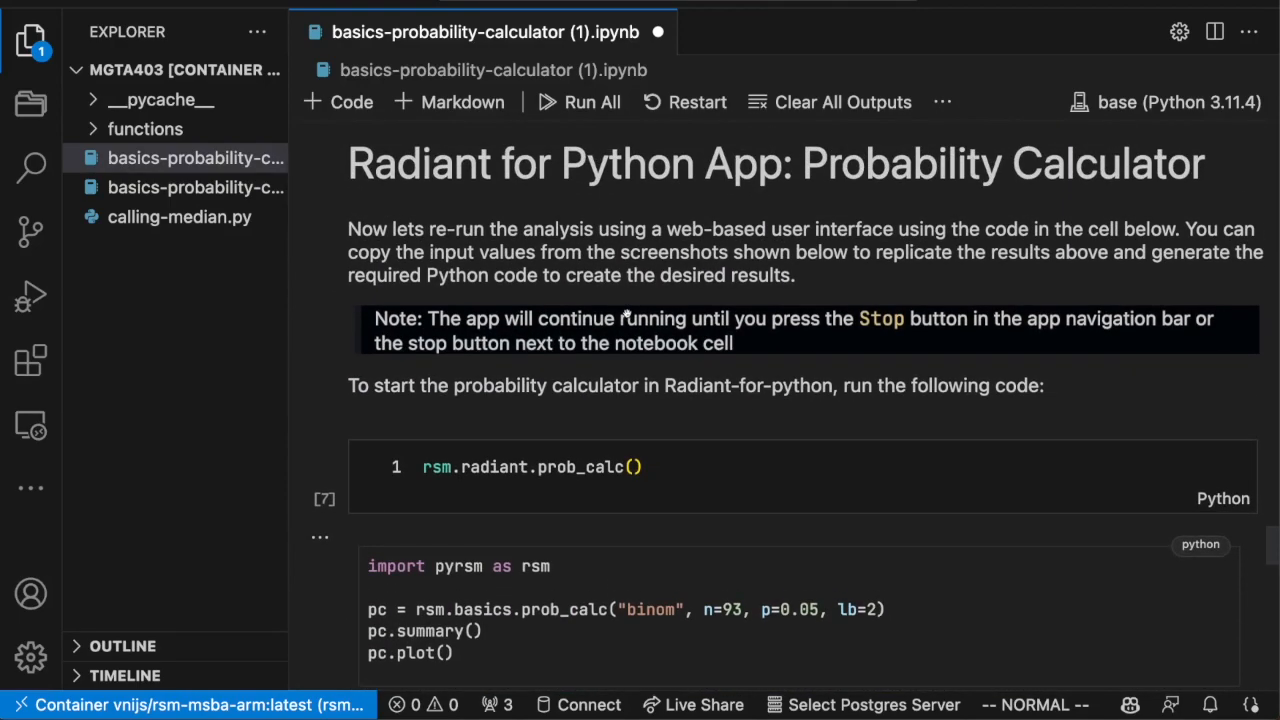
click(556, 466)
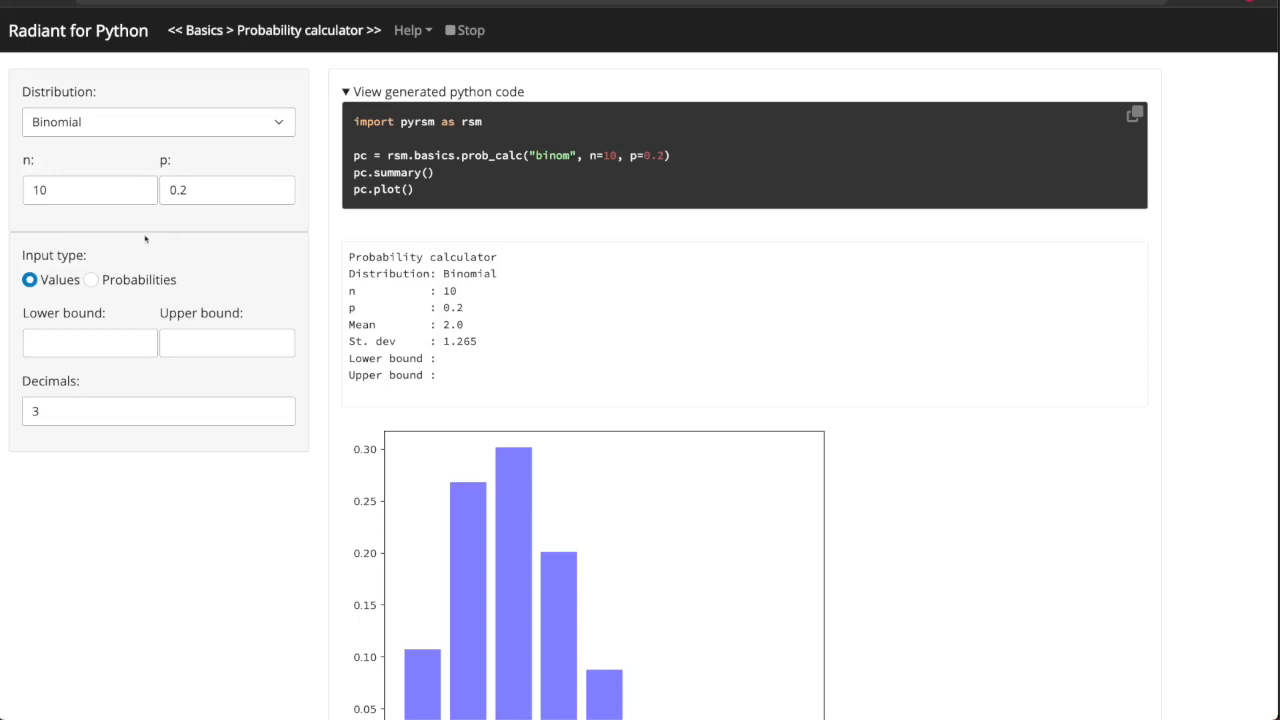
Set the binomial distribution's n to 100, p to 0.05 and the lower bound to 2.
click(59, 189)
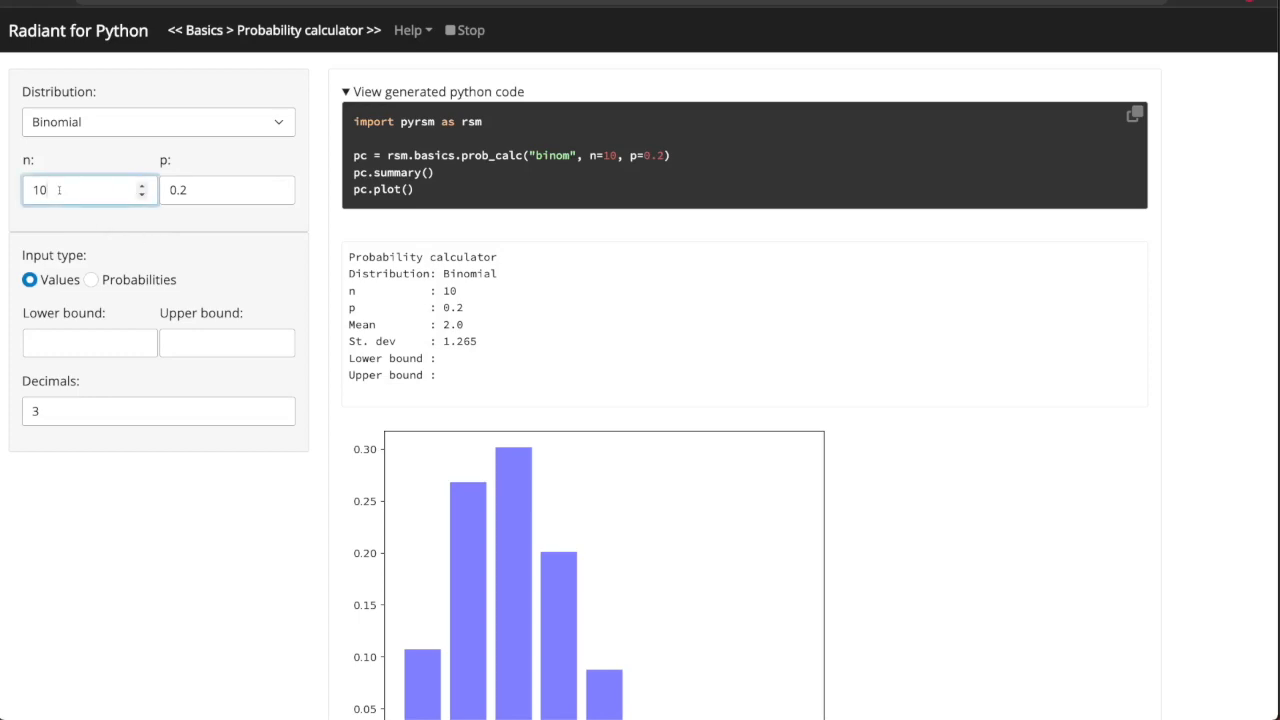
click(200, 190)
key(BackSpace)
text(05)
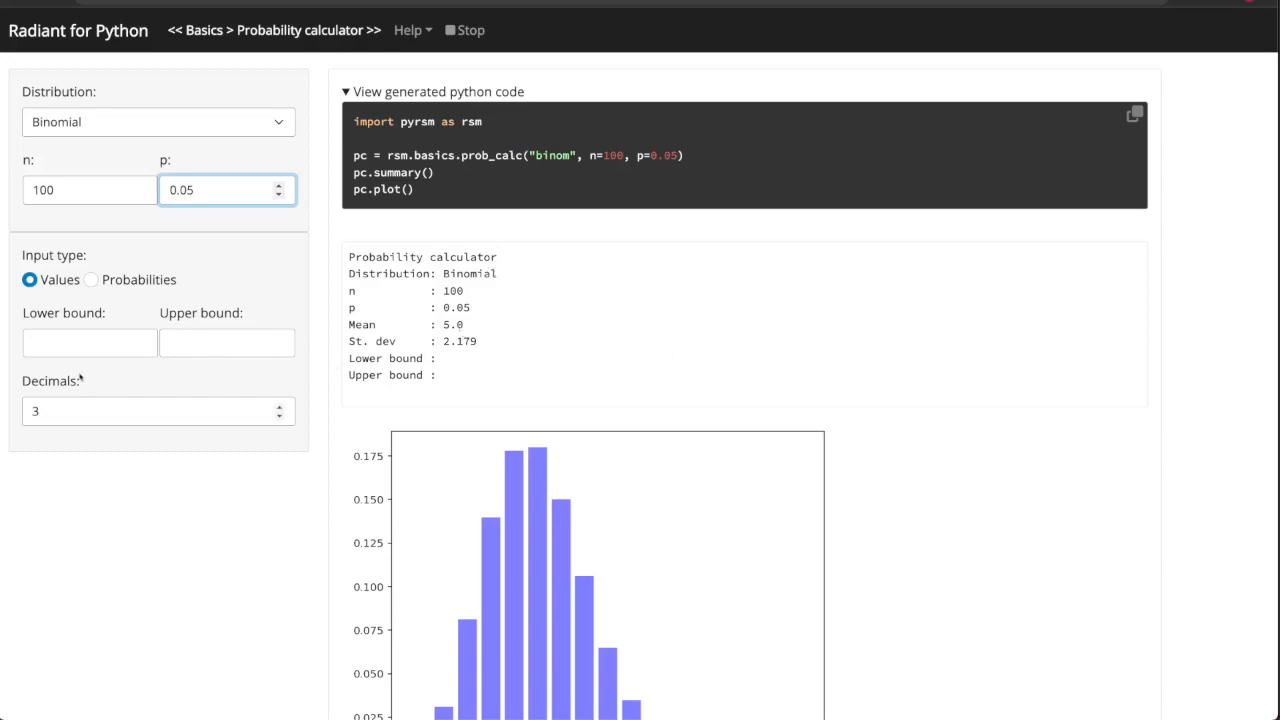
click(88, 340)
text(2)
Lower the number of trials n in single steps to 93.
scroll(685, 458, down, 3)
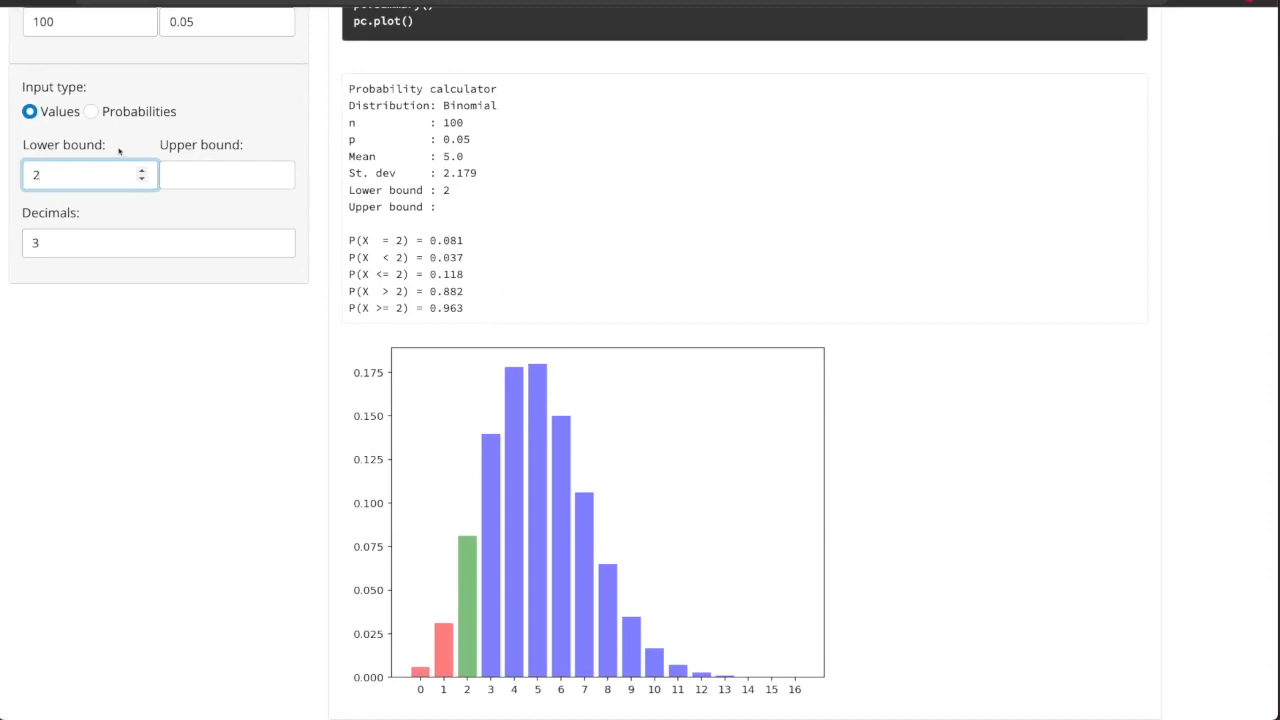
scroll(143, 73, up, 1)
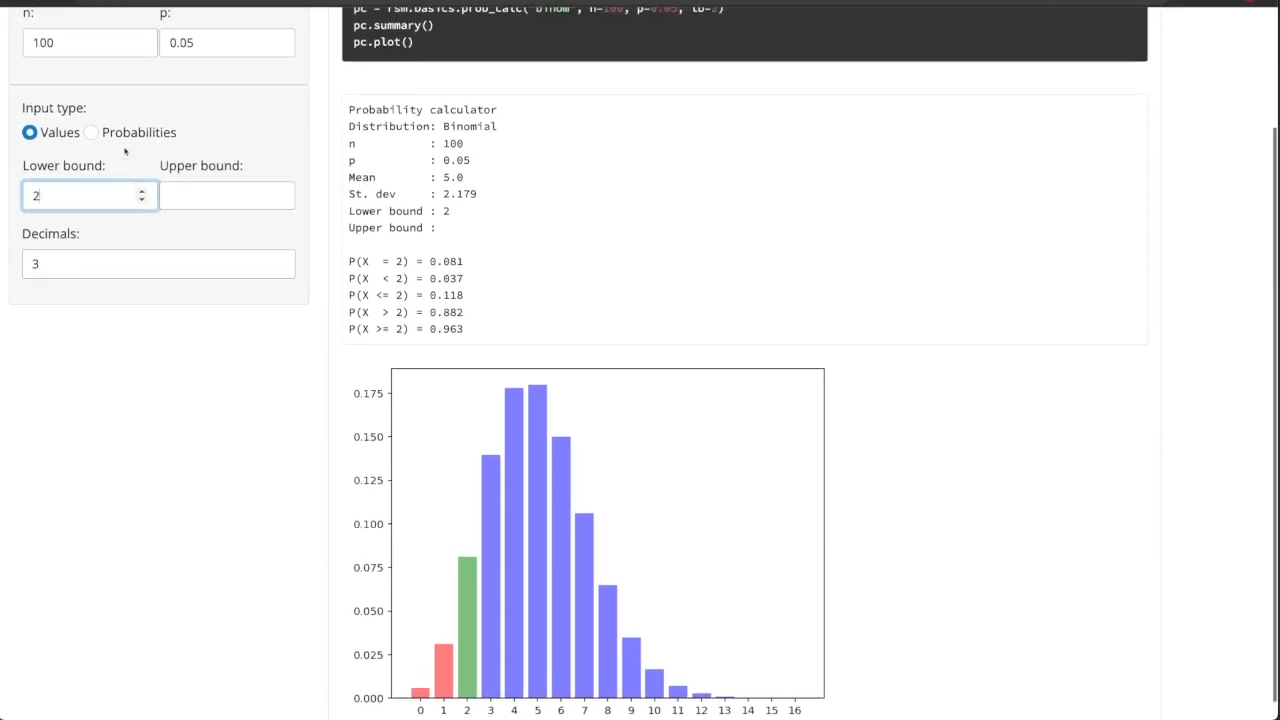
click(141, 48)
click(141, 48)
click(141, 48)
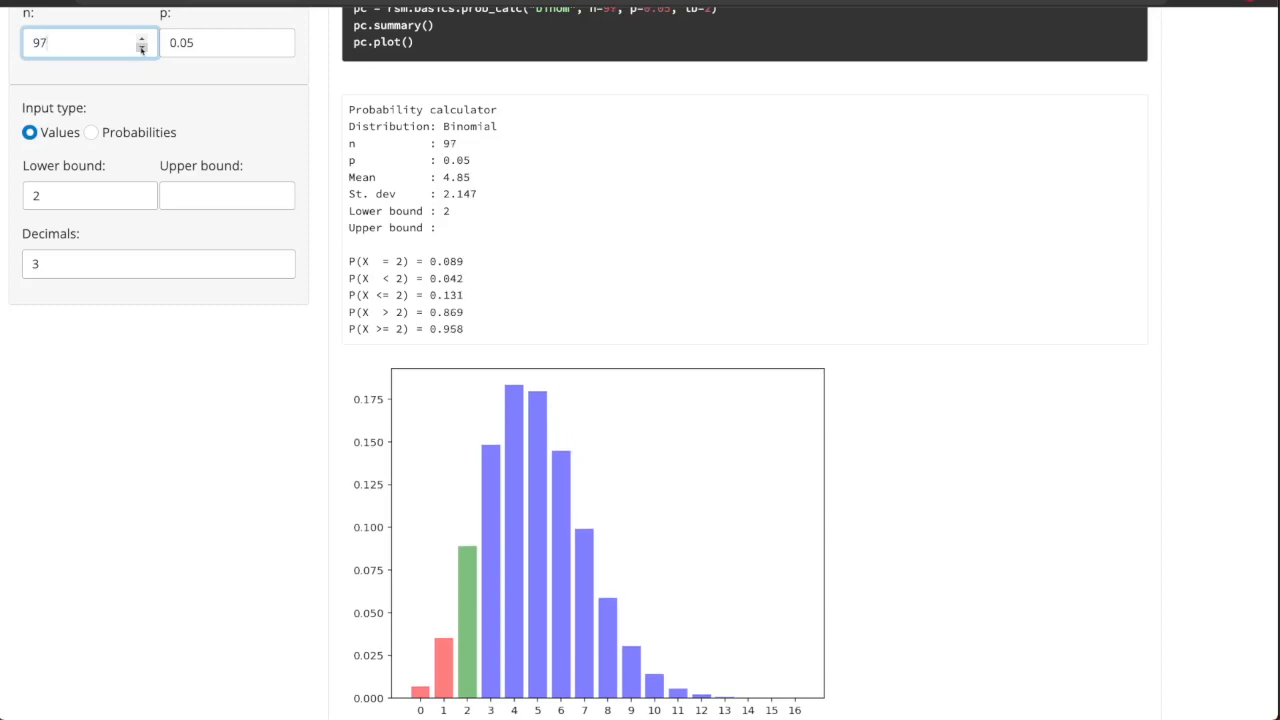
click(141, 48)
click(141, 48)
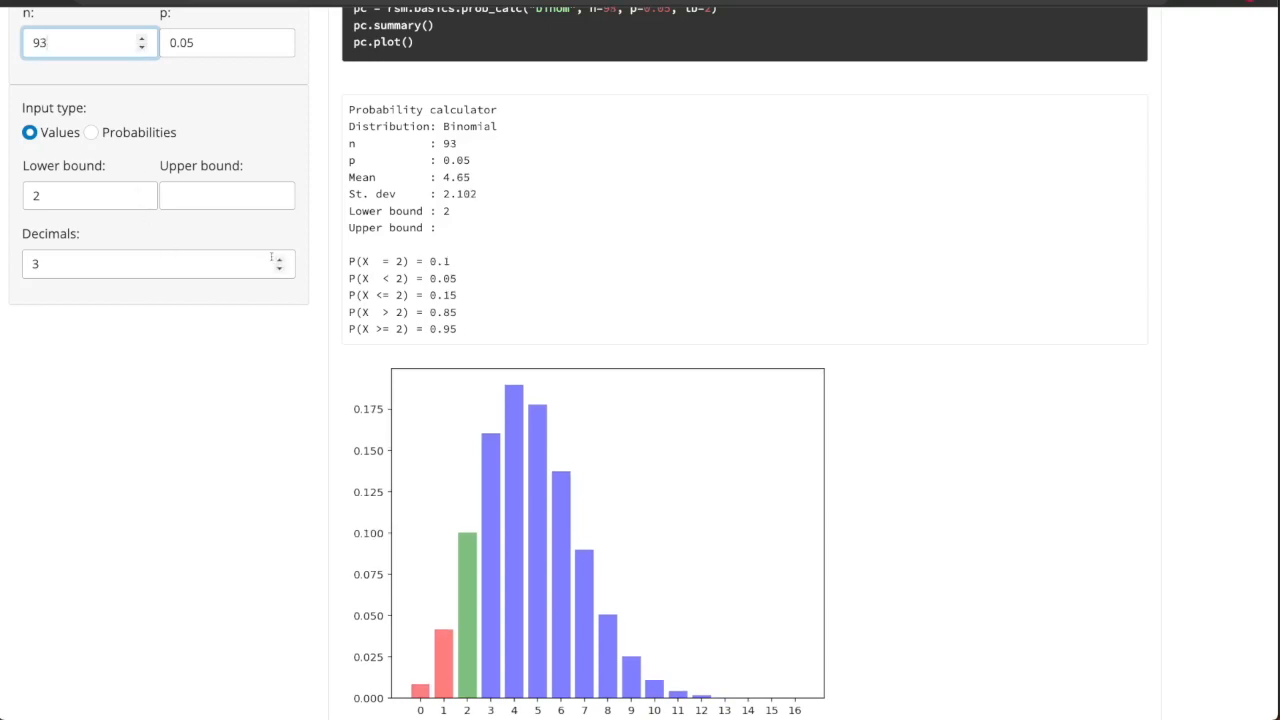
Increase the displayed decimals to 6 and reduce n to 92 to compare the probabilities.
scroll(631, 187, up, 1)
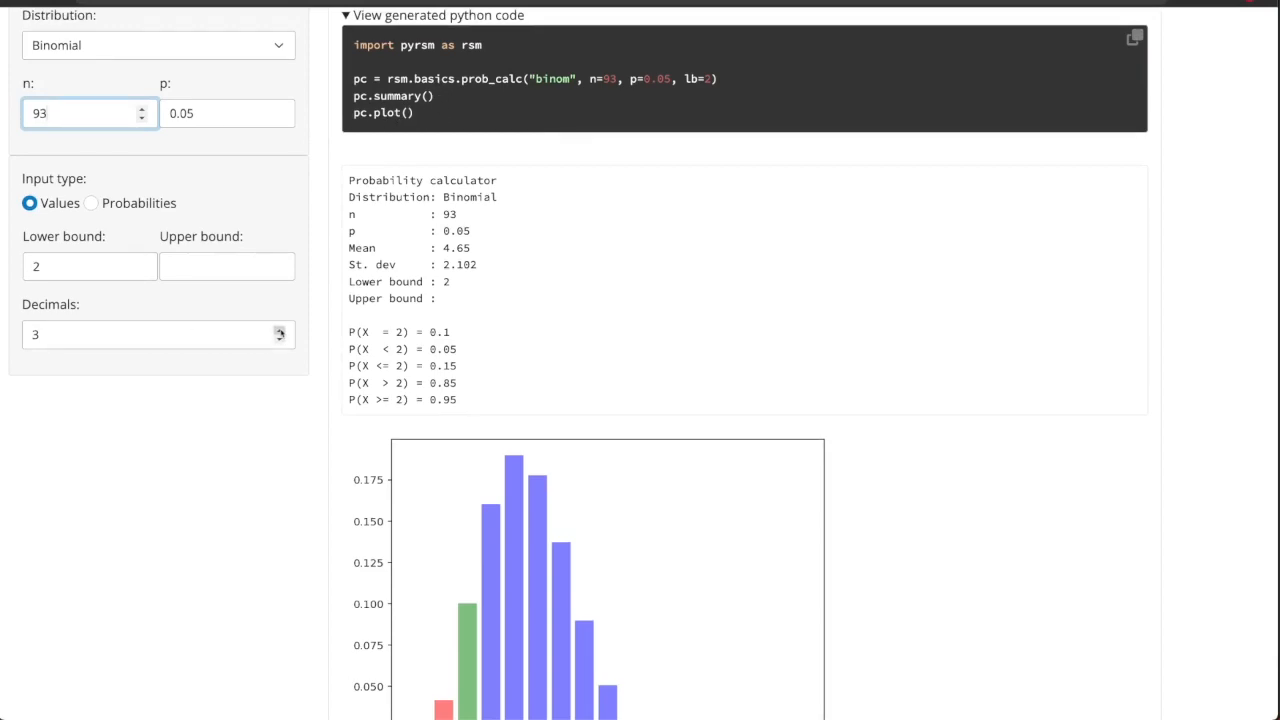
click(279, 331)
click(279, 331)
click(279, 331)
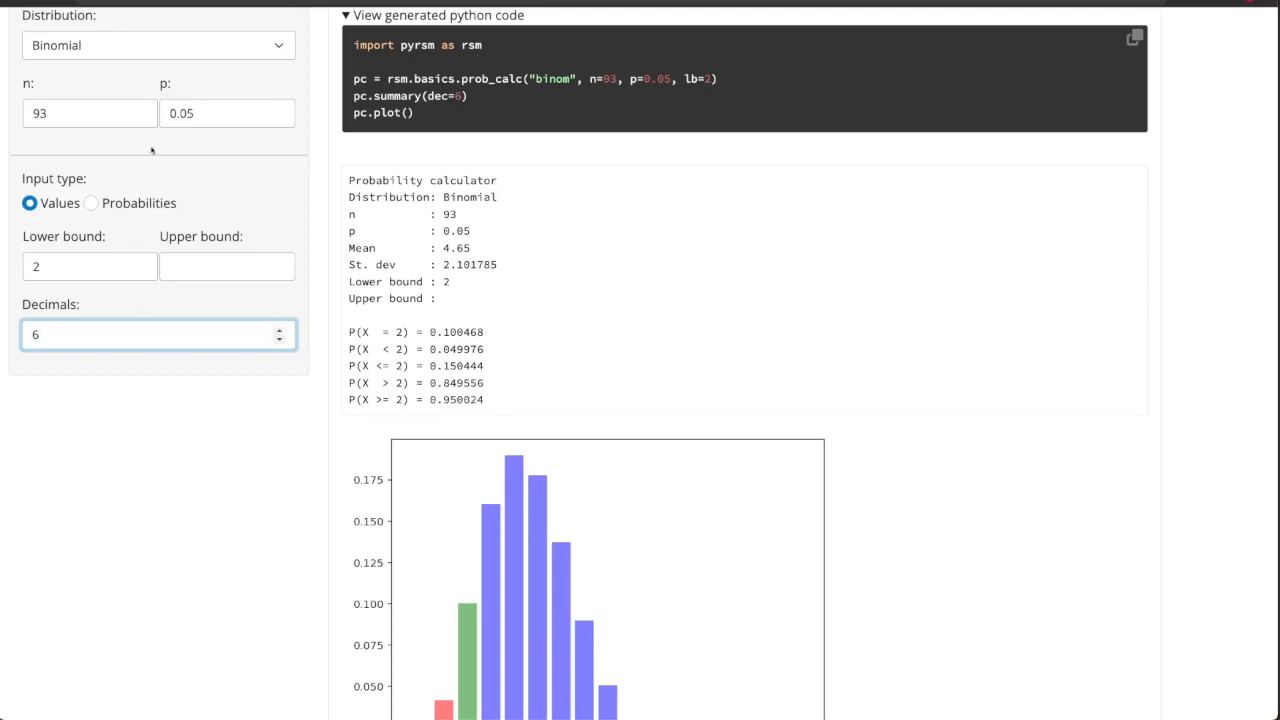
click(142, 118)
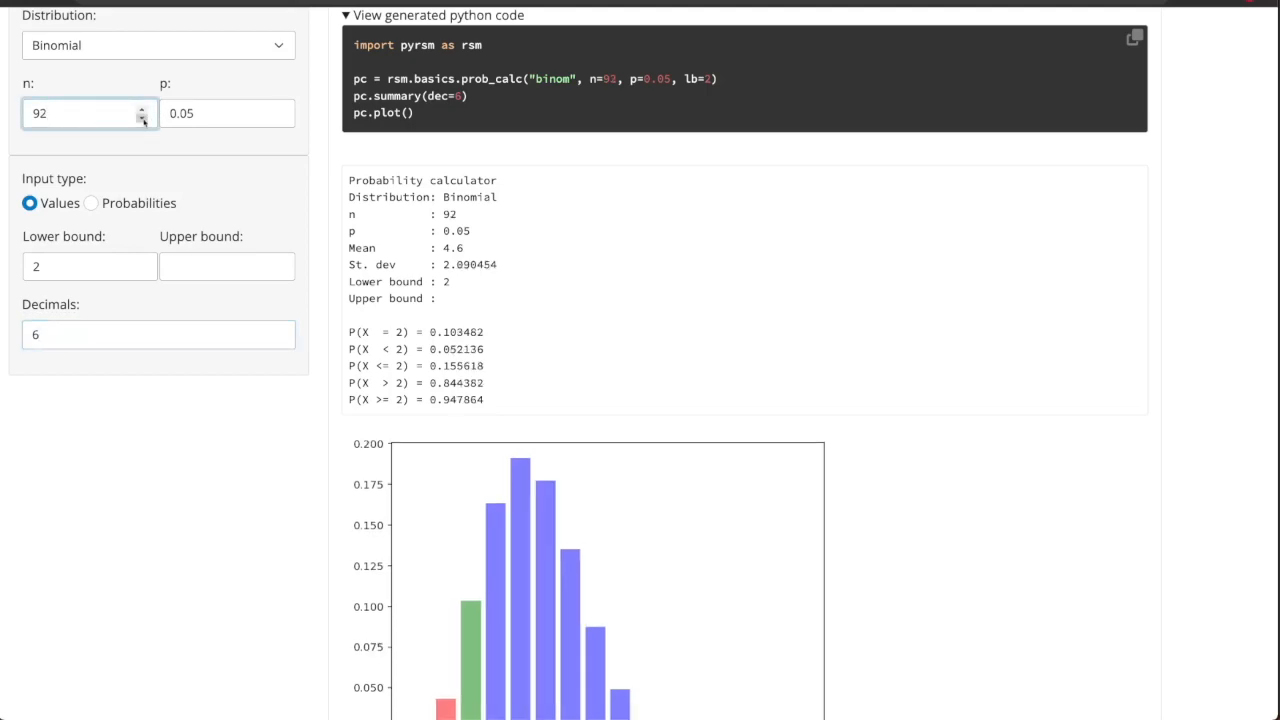
Set the number of trials n to 93 and the displayed decimals to 3.
click(142, 116)
scroll(601, 200, up, 1)
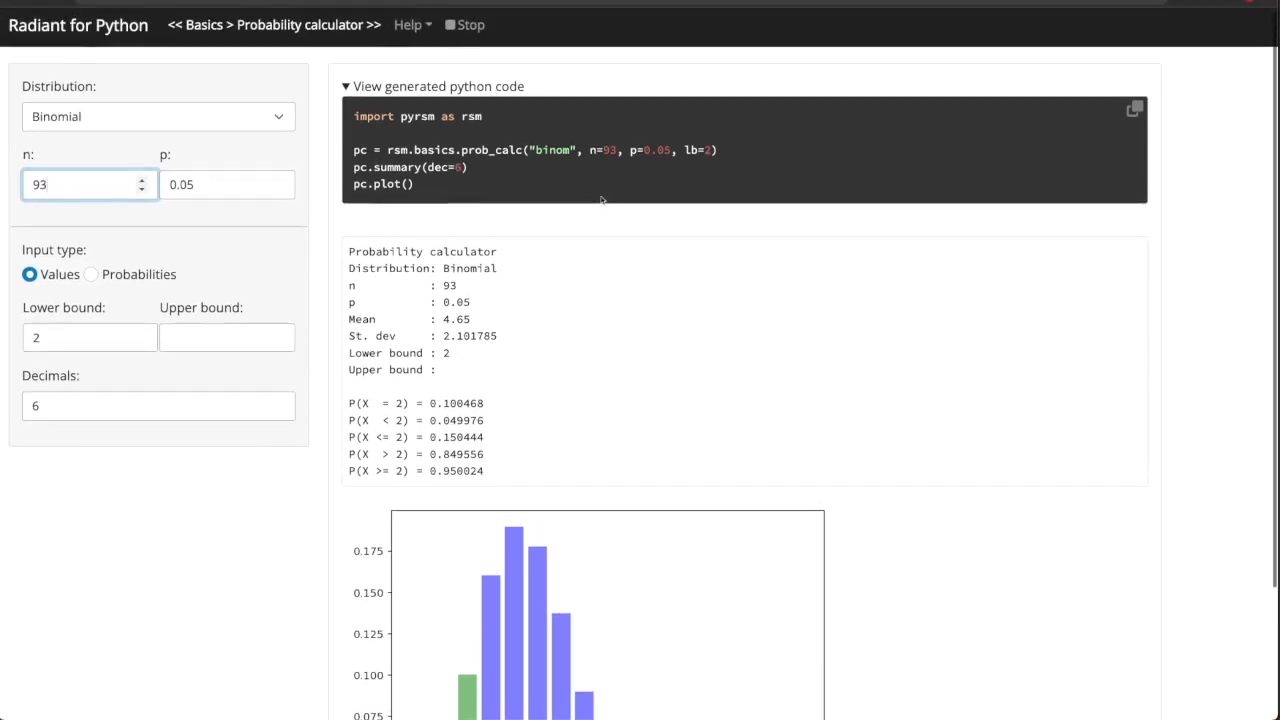
double_click(280, 412)
click(280, 413)
click(792, 361)
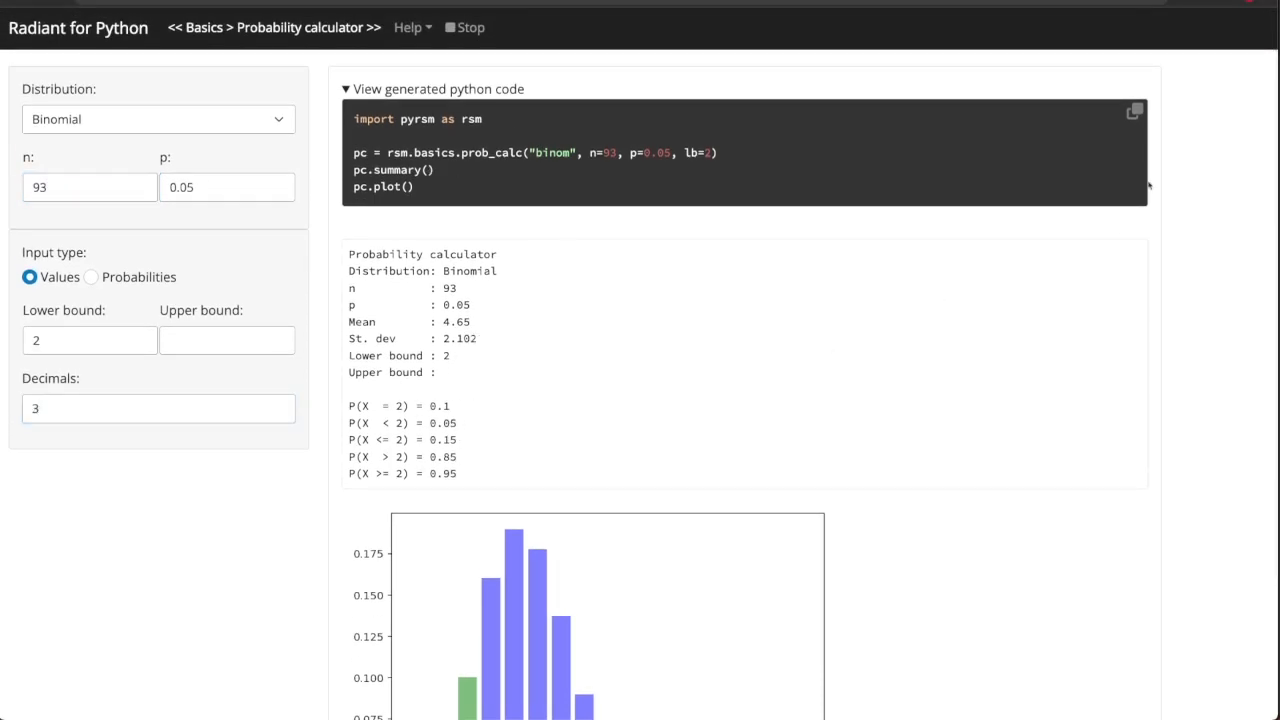
Copy the generated Python code and stop the calculator, returning to the example notebook in VS Code.
click(1135, 113)
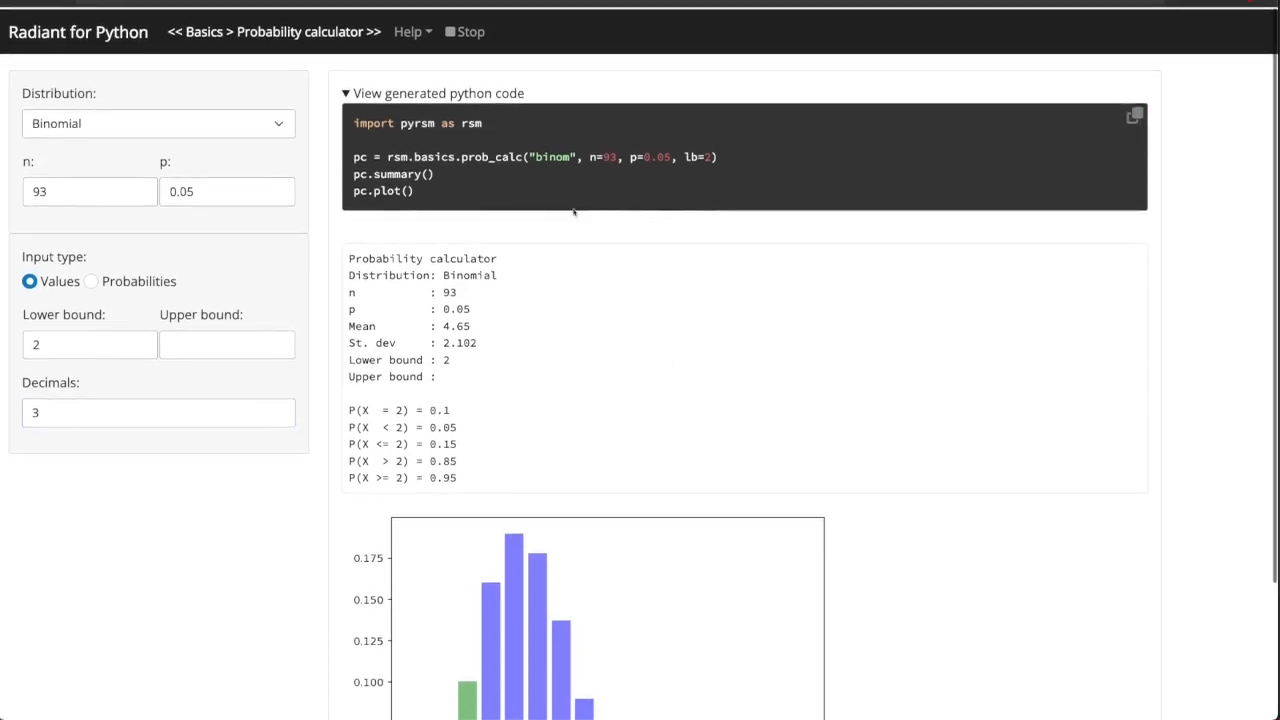
click(470, 30)
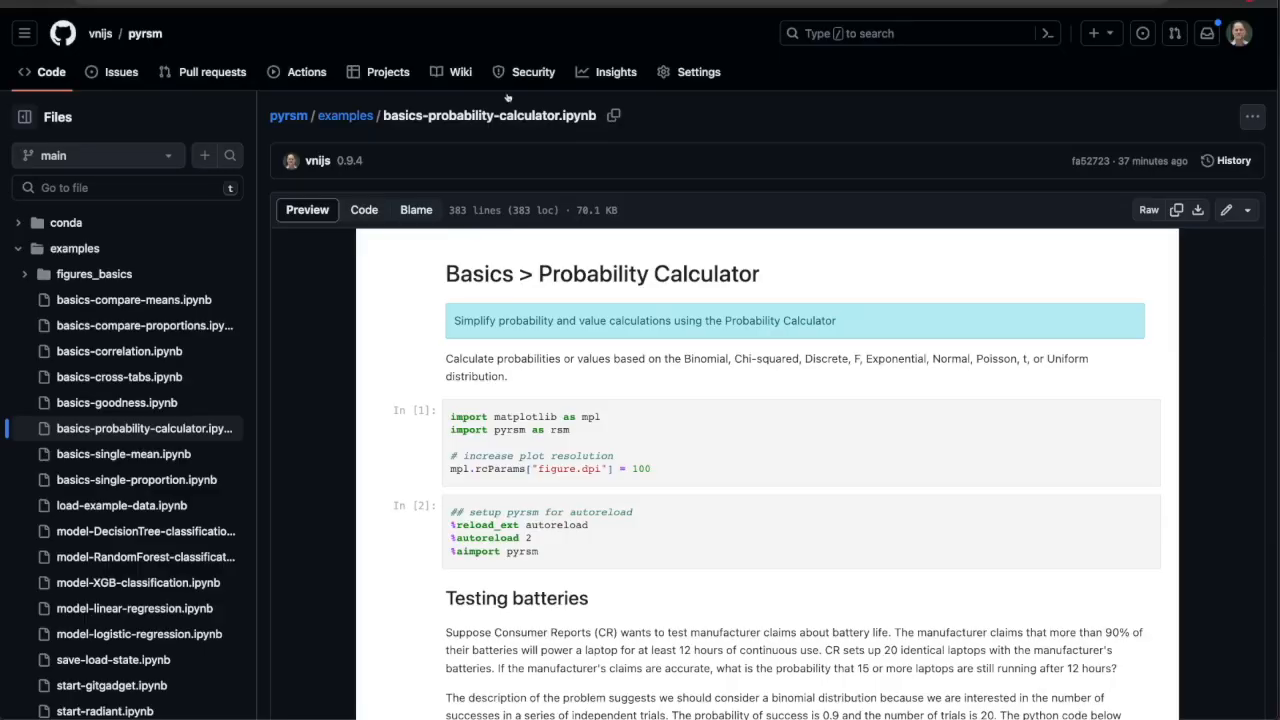
key(ctrl+Up)
click(1116, 396)
scroll(908, 449, down, 10)
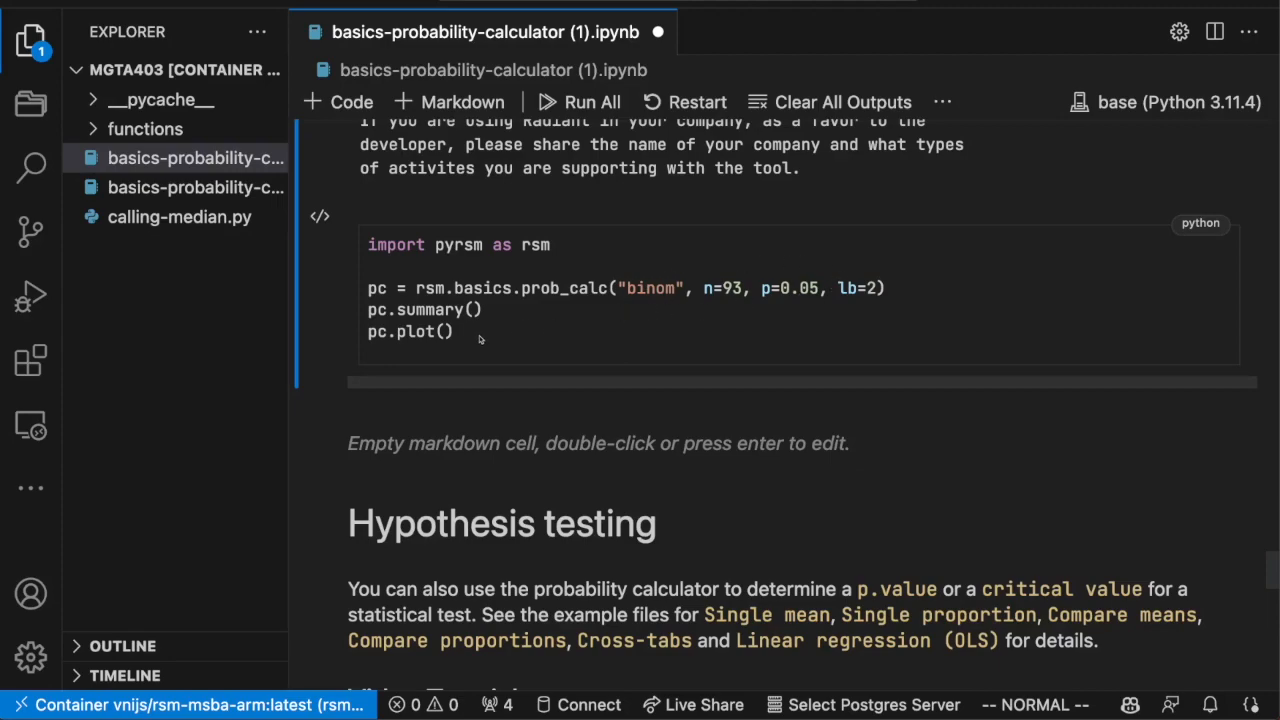
Put the generated binomial prob_calc code (n=93, p=0.05, lb=2) in a new code cell above Hypothesis testing and run it.
drag(480, 338, 368, 251)
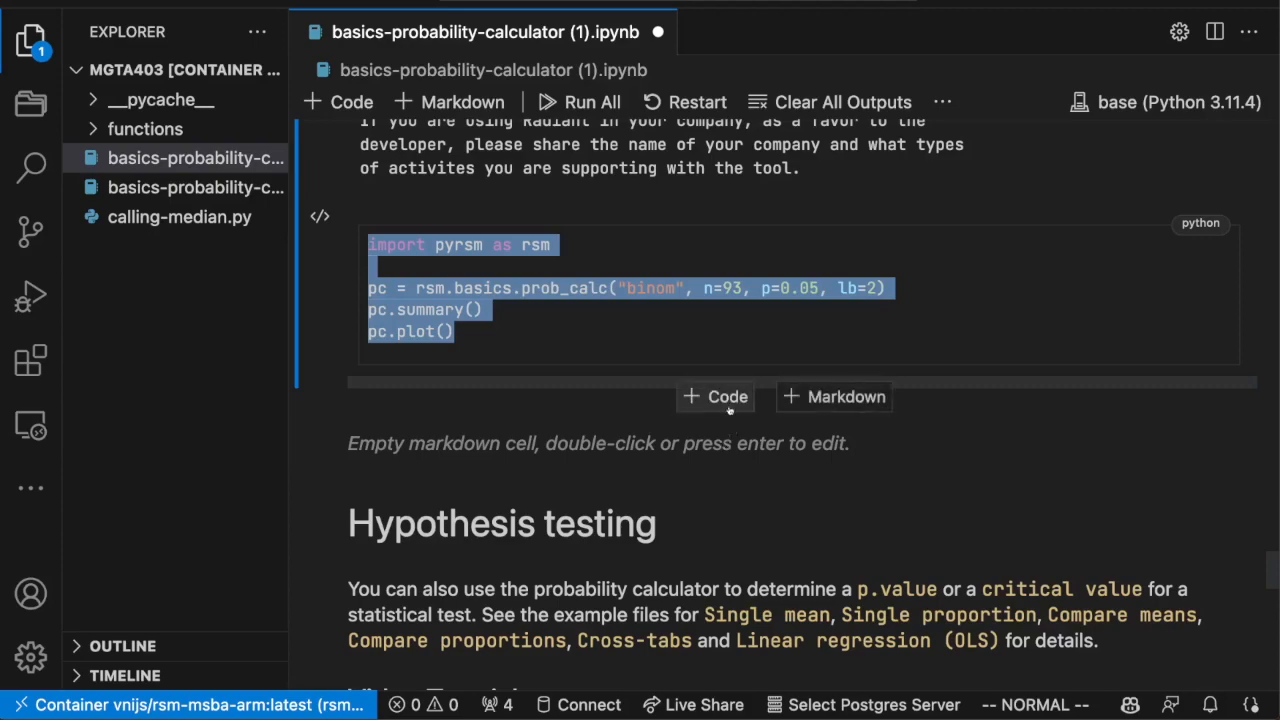
click(726, 398)
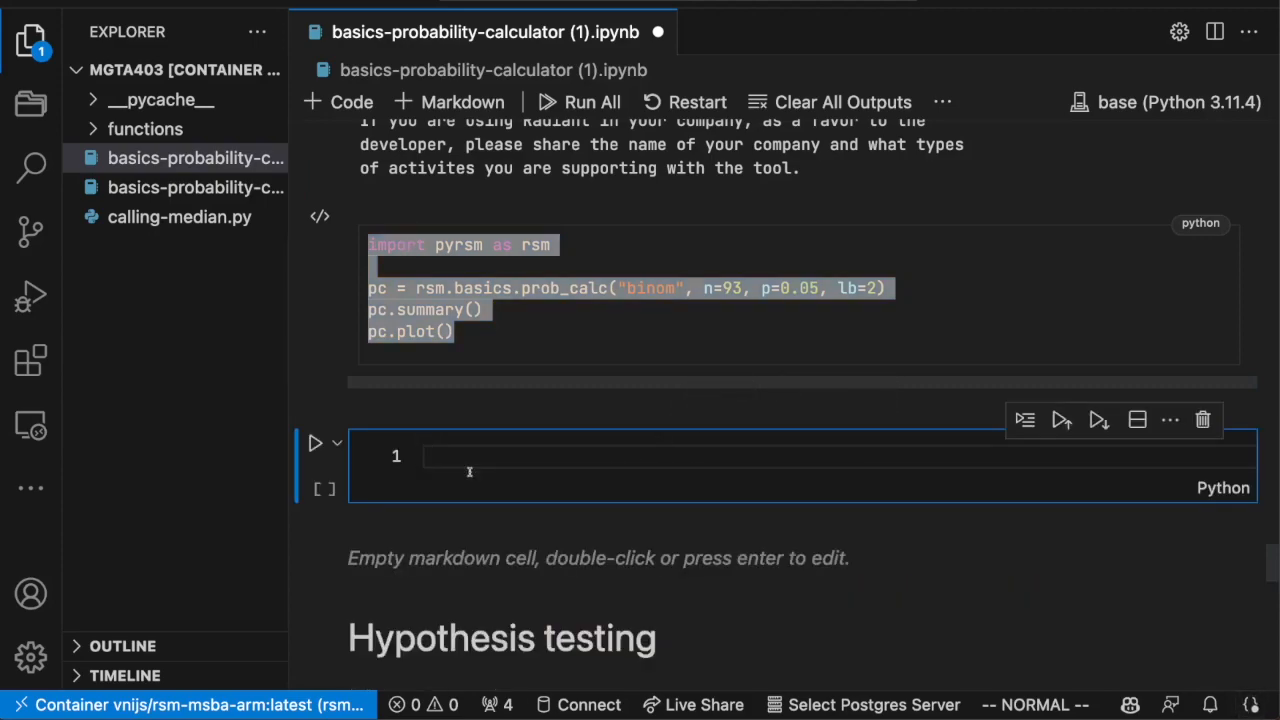
key(super+v)
click(940, 504)
key(shift+Return)
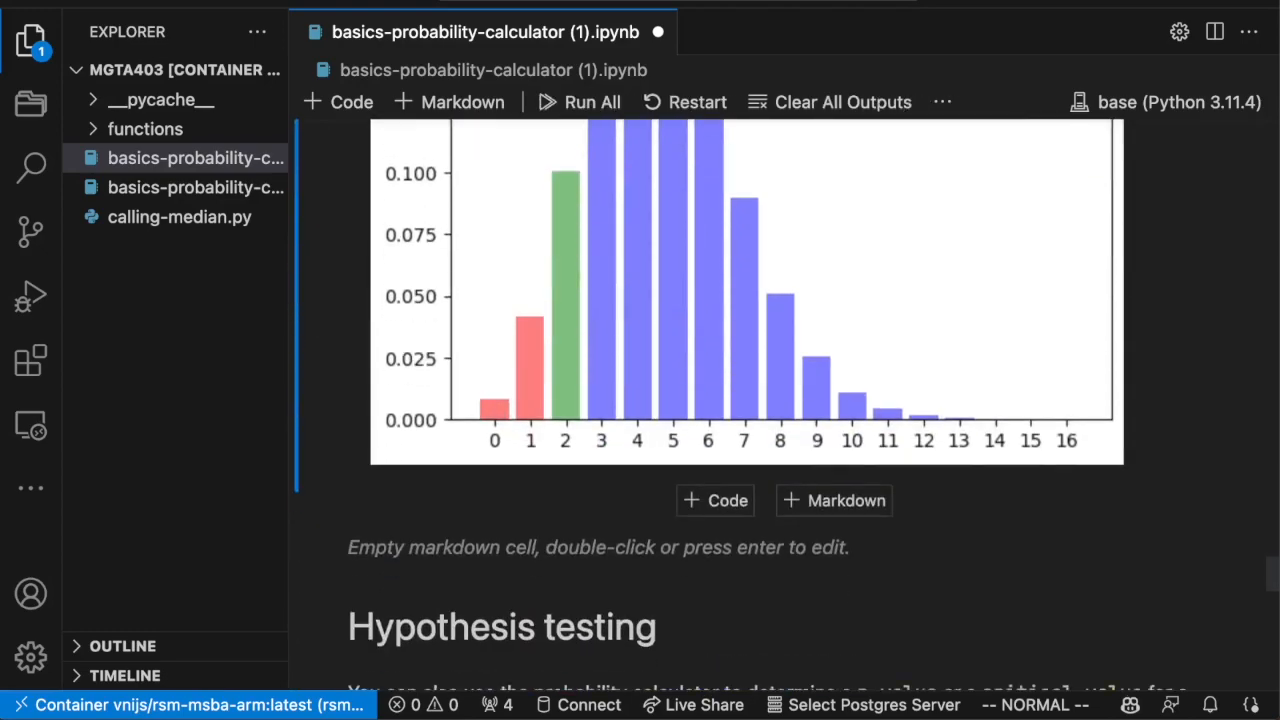